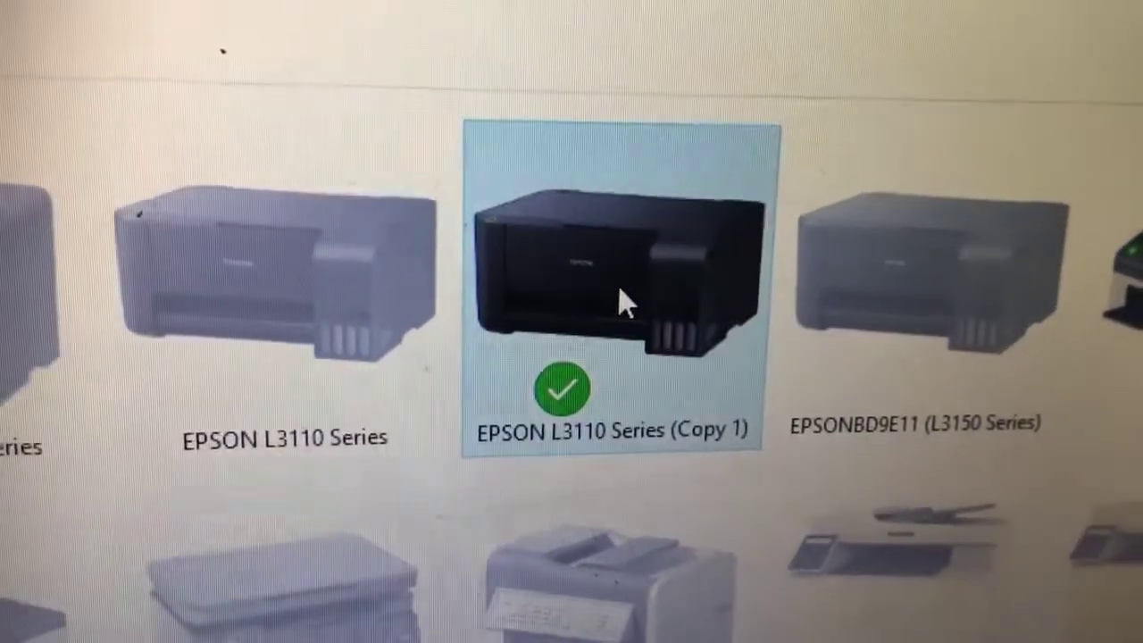
Step: Print a test page from the printer properties of EPSON L3110 Series (Copy 1)
right_click(620, 299)
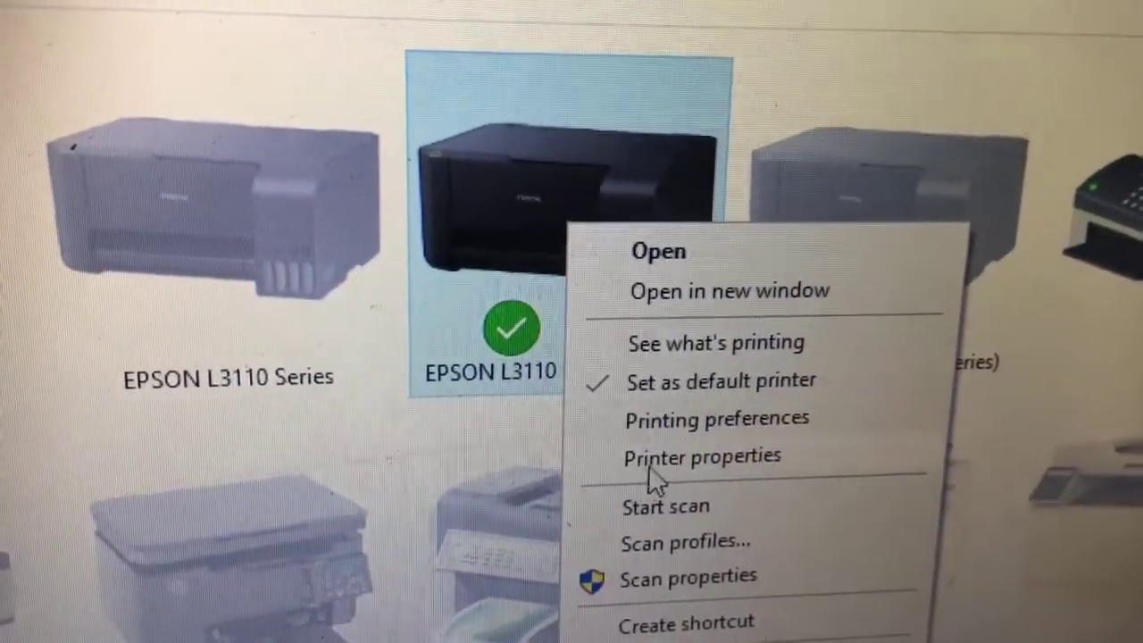
left_click(649, 460)
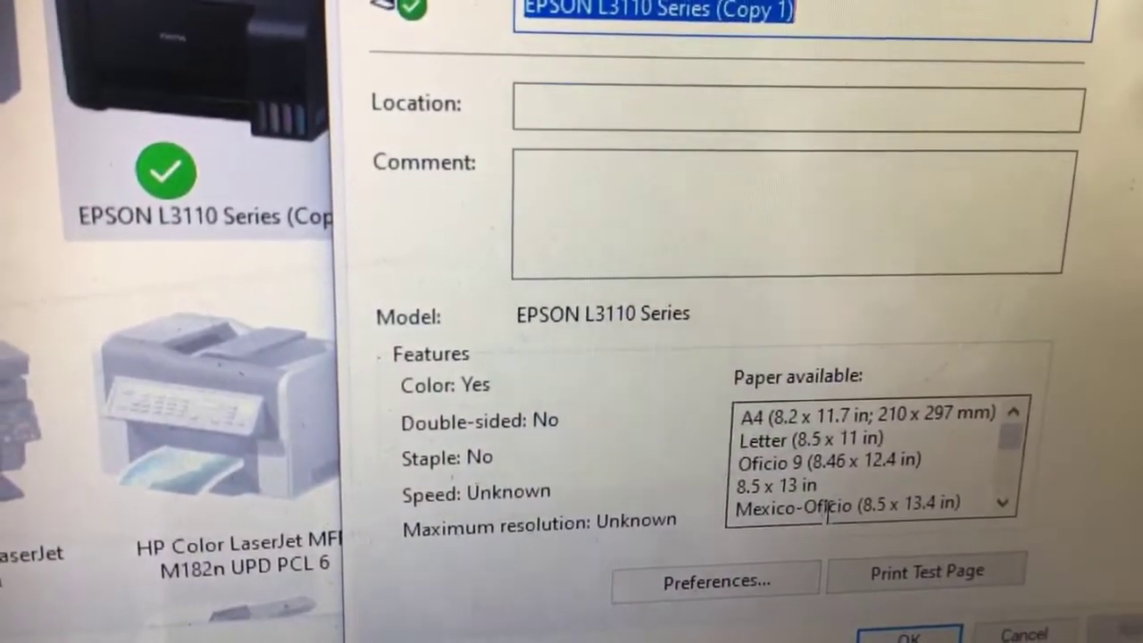
left_click(931, 580)
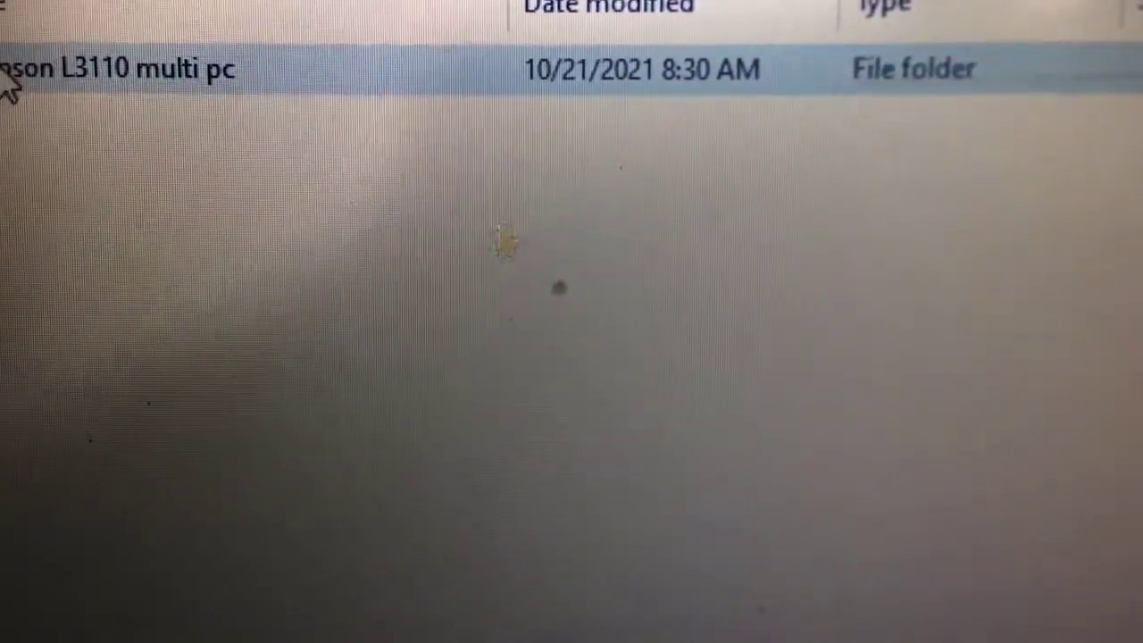
Step: Run the Adjprog application from the Epson L3110 multi pc folder and dismiss its registration message
double_click(11, 73)
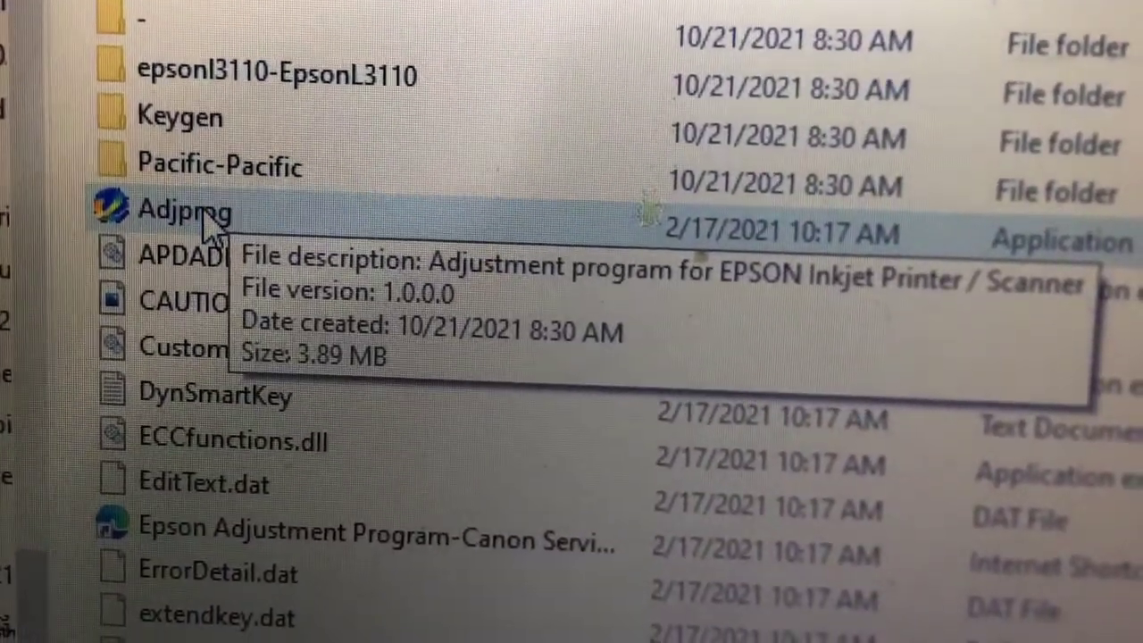
double_click(205, 222)
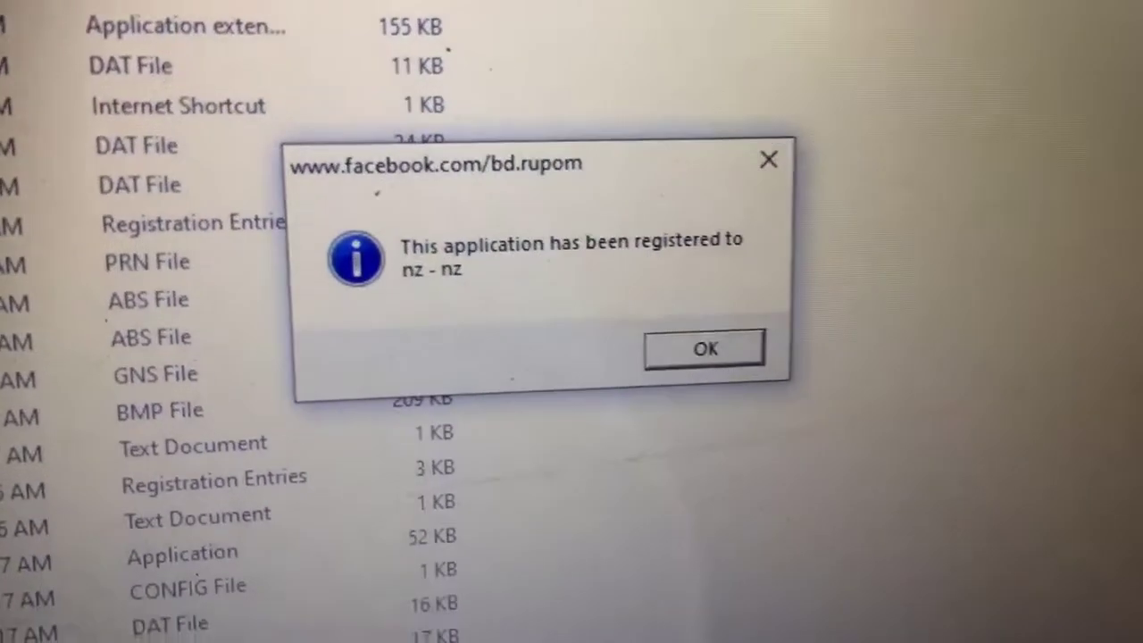
left_click(654, 351)
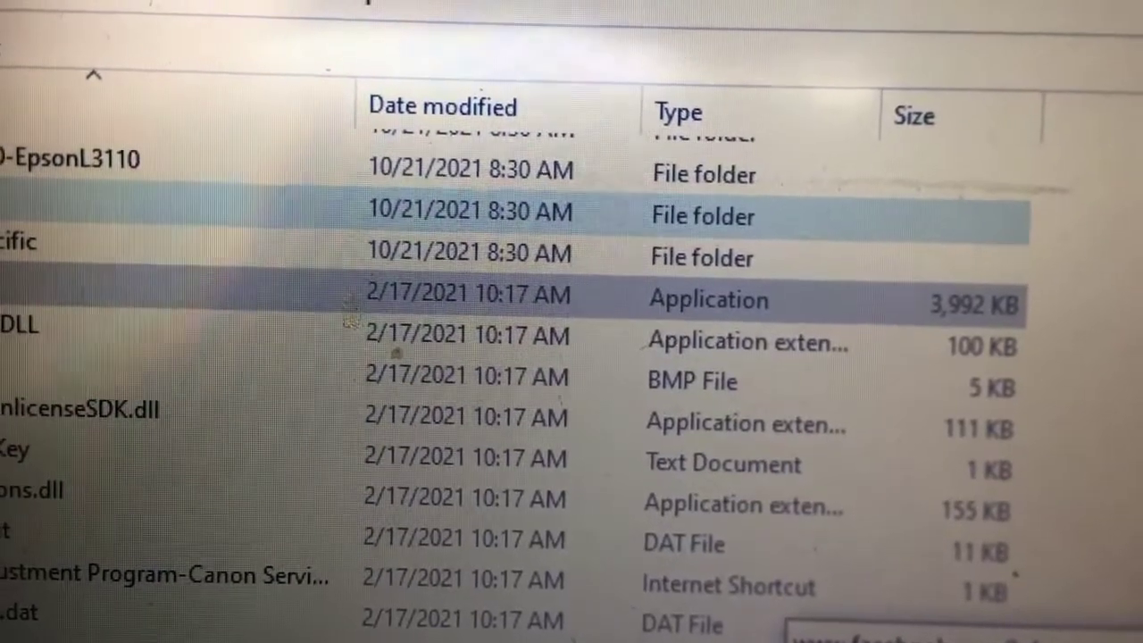
Step: Launch WLGen_Epson L3110 from the nested Keygen folder and open its License Manager
double_click(169, 208)
left_click(98, 224)
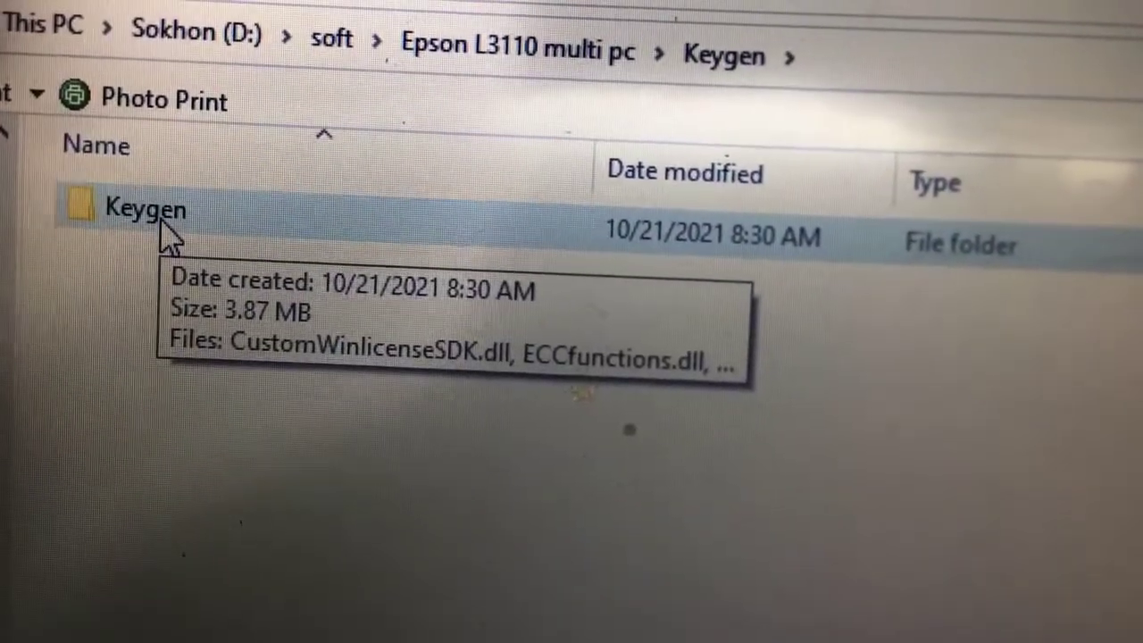
double_click(234, 273)
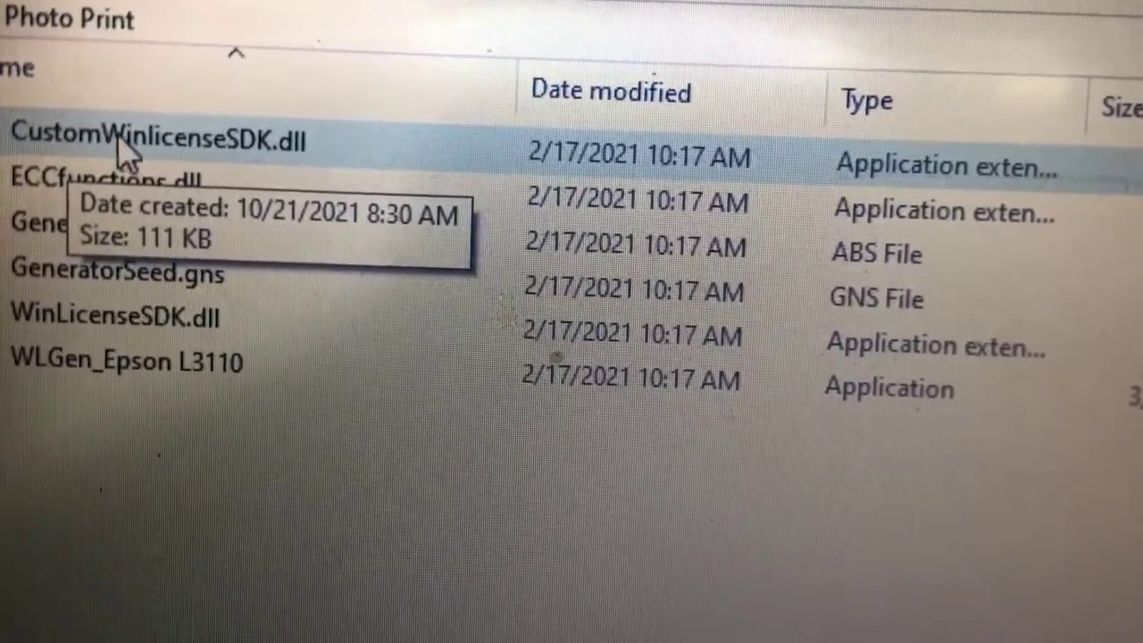
left_click(134, 357)
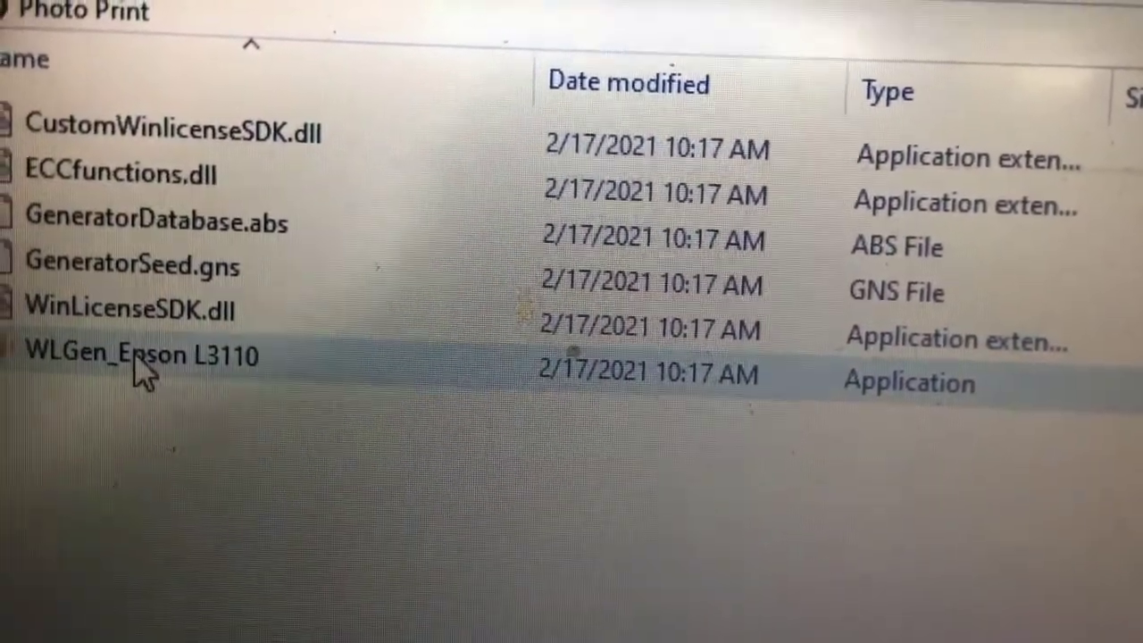
double_click(149, 368)
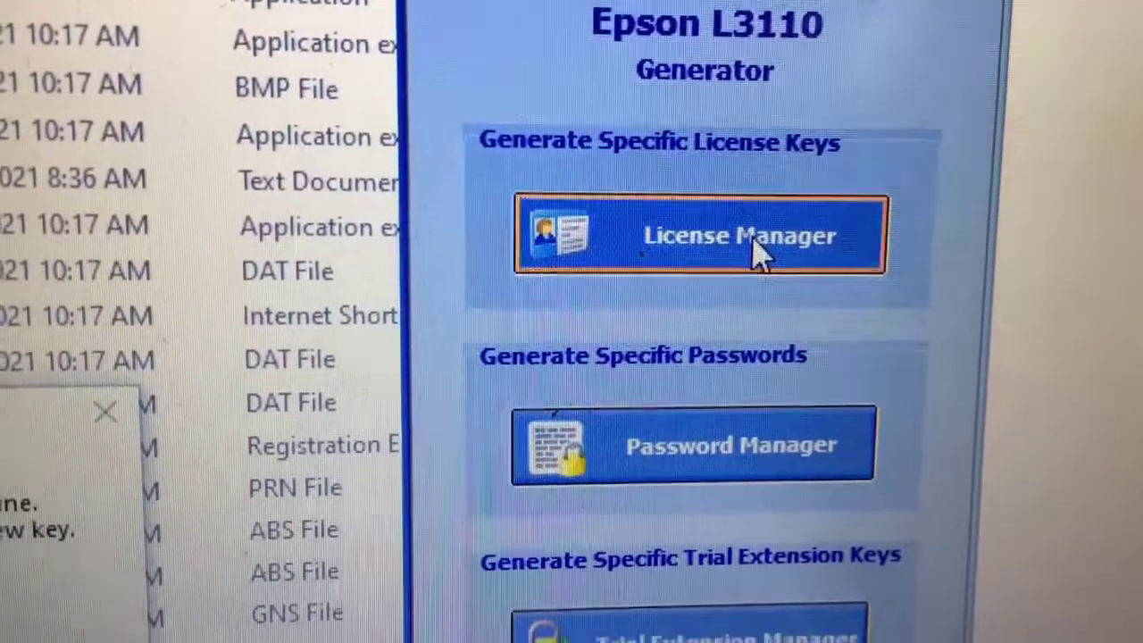
left_click(757, 253)
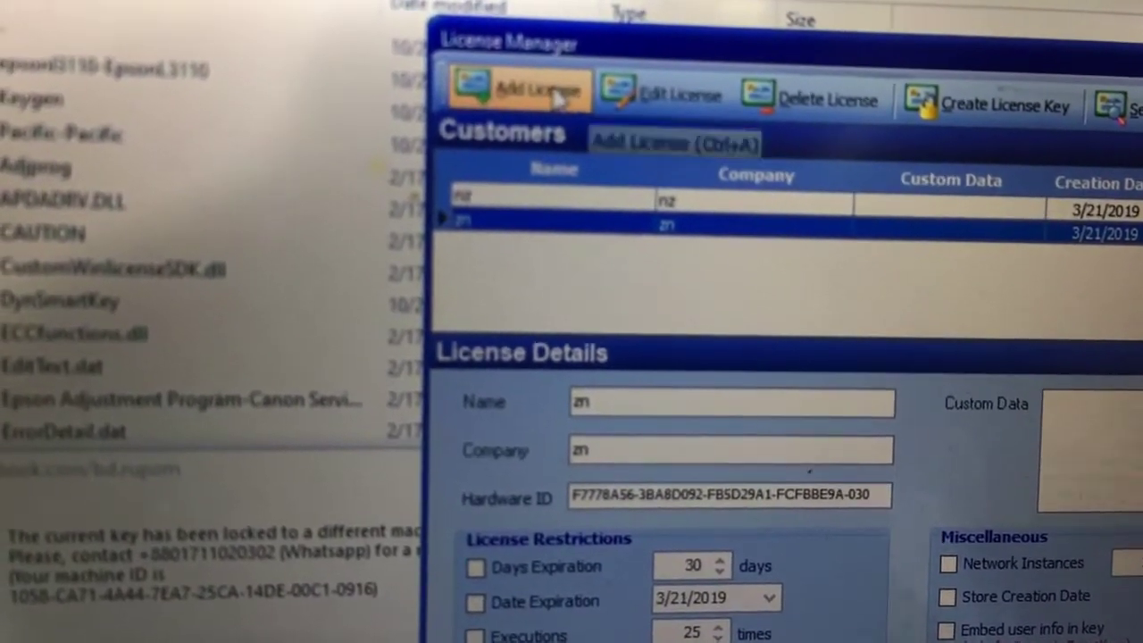
Step: Add a license for customer "Epson L3110 L350 L Series Reset License Key", company "khmer share", and paste the machine's hardware ID
left_click(536, 89)
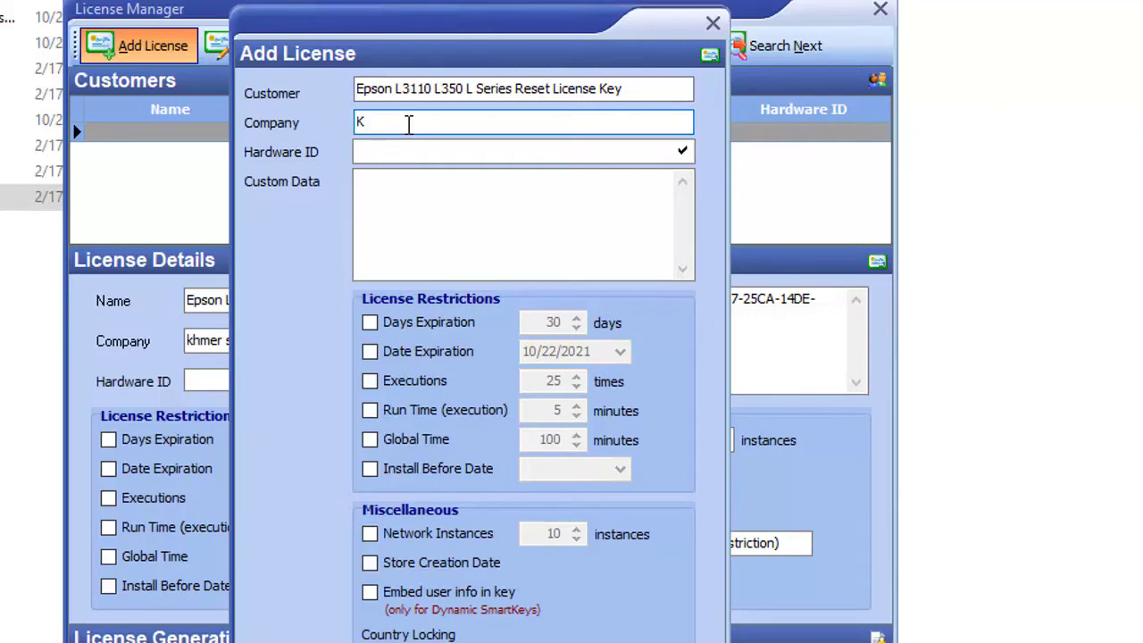
key("BackSpace")
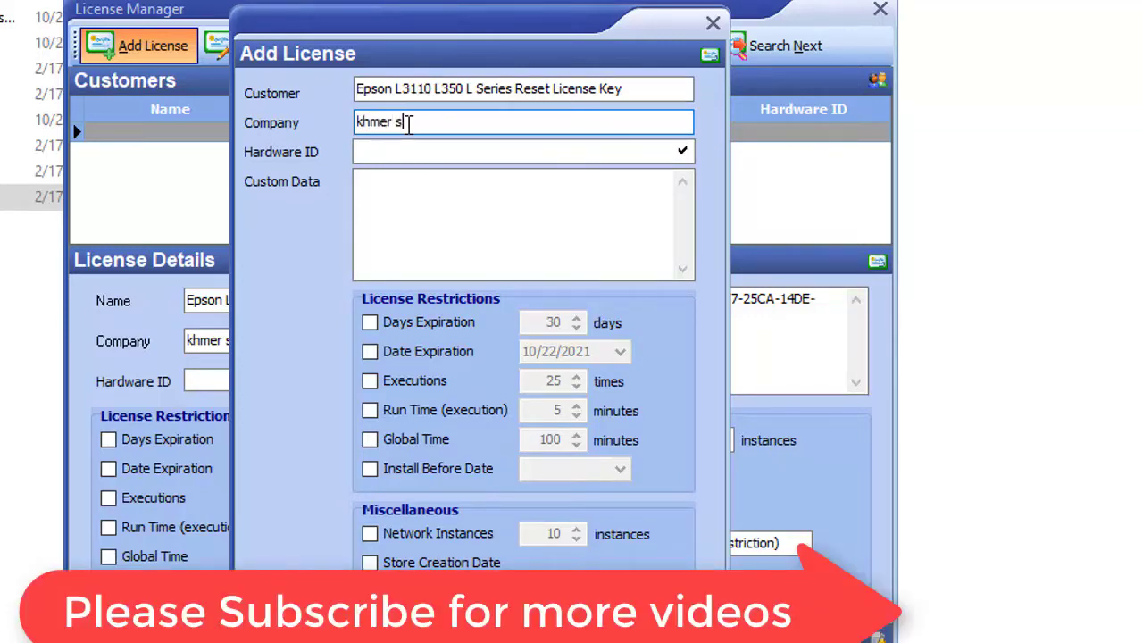
type("khmer share")
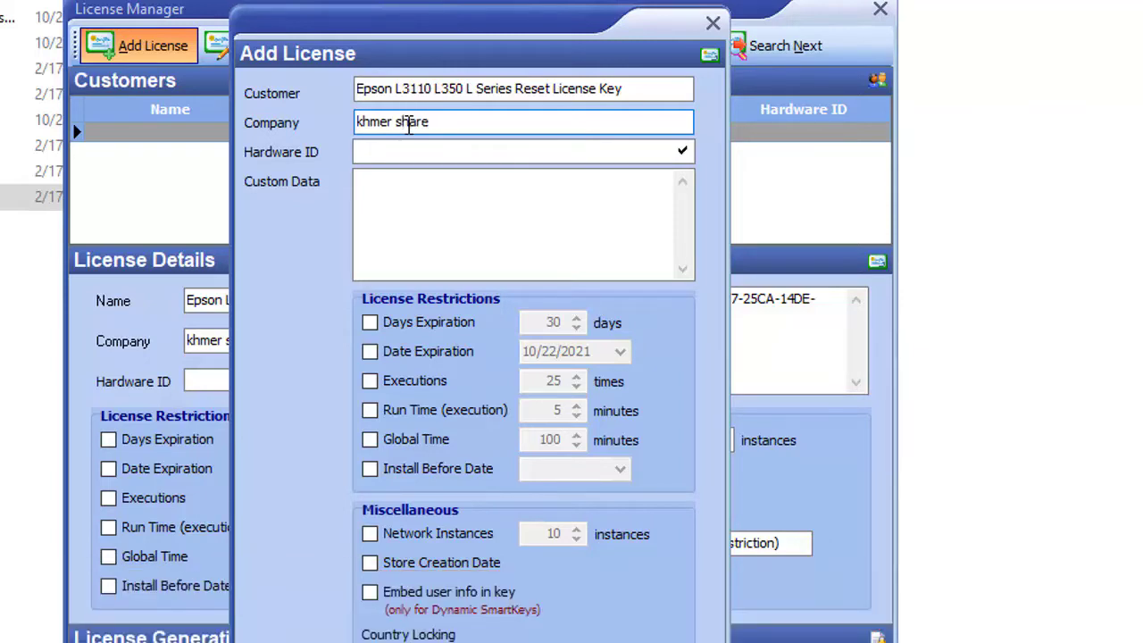
right_click(370, 153)
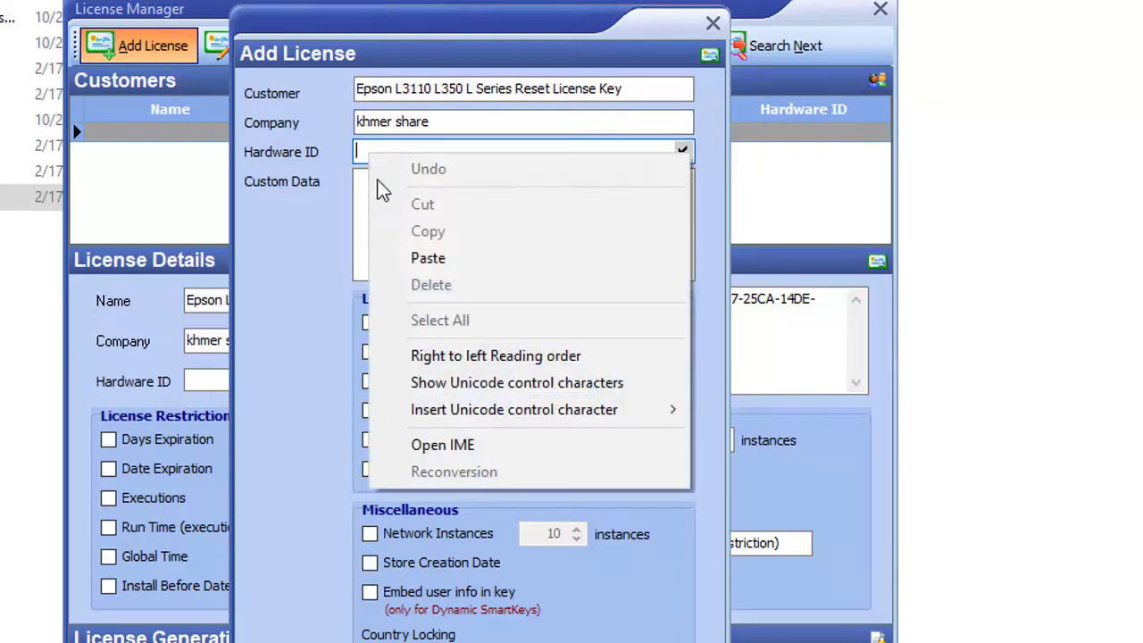
left_click(429, 258)
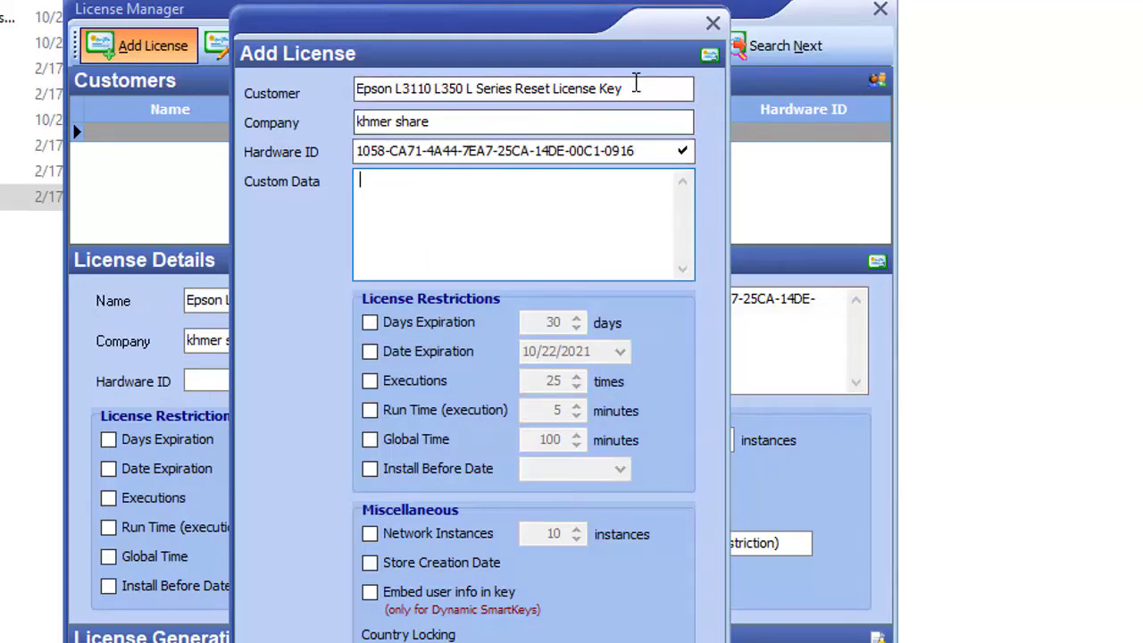
Step: Copy the customer text into the custom data, append ", How to great License key, Please help support me", and save the license
left_click_drag(633, 87, 356, 89)
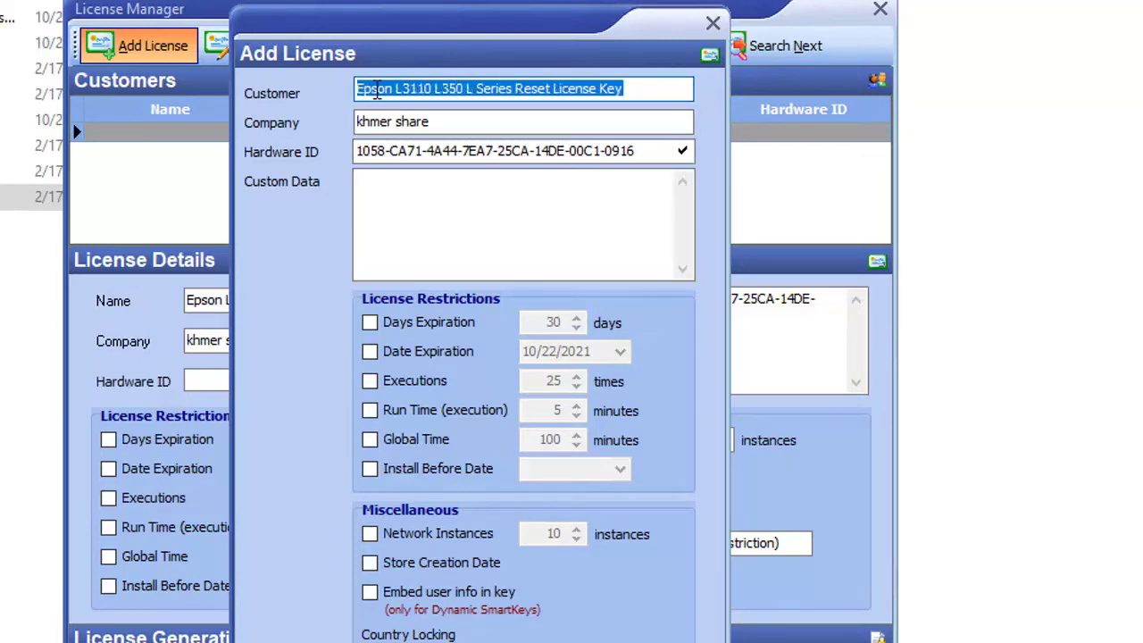
right_click(377, 91)
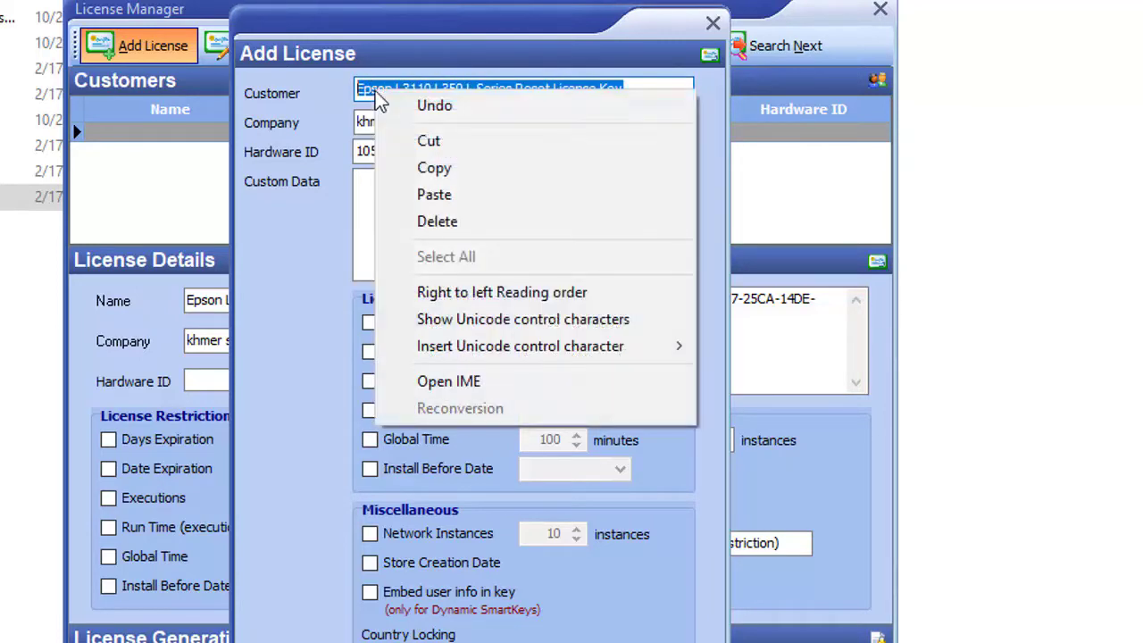
left_click(457, 174)
left_click(373, 187)
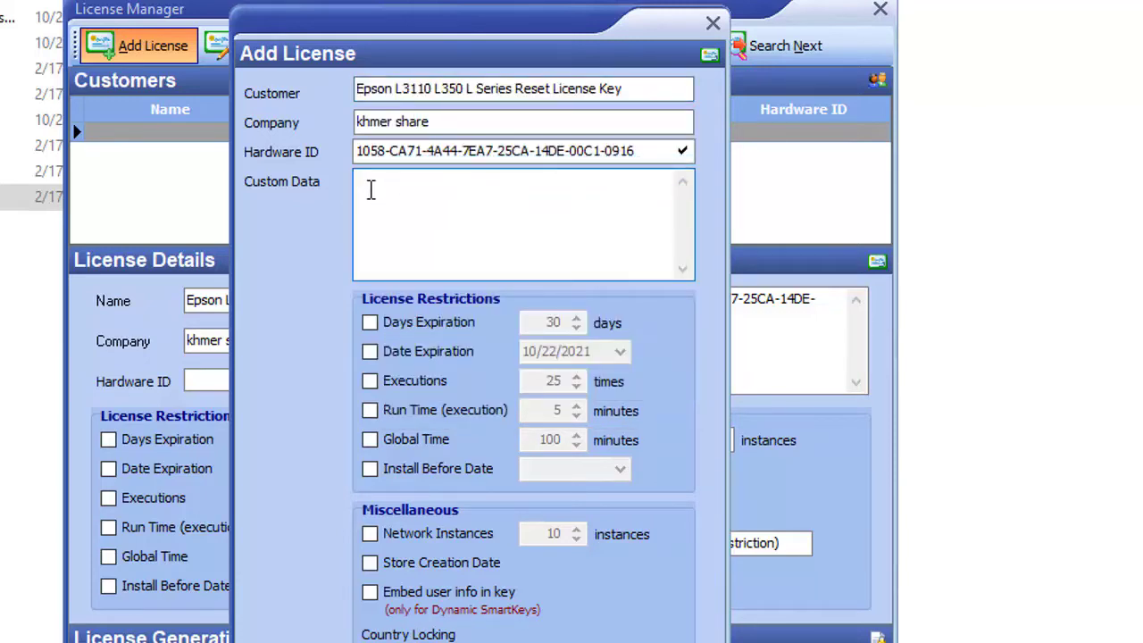
right_click(371, 188)
left_click(429, 295)
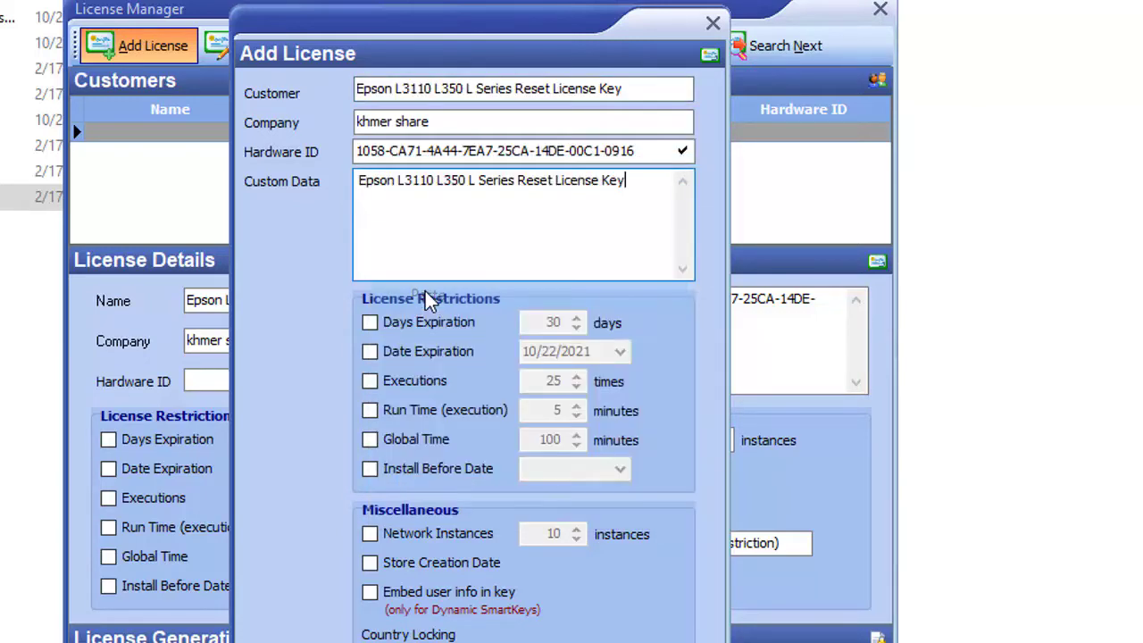
type(", How ")
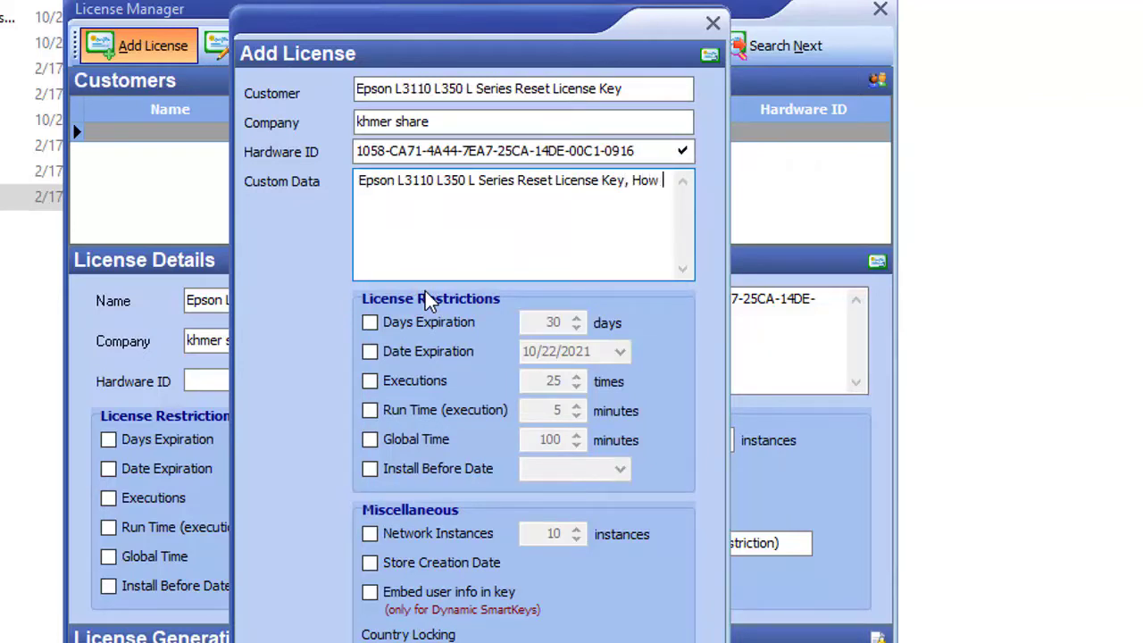
type("to great License")
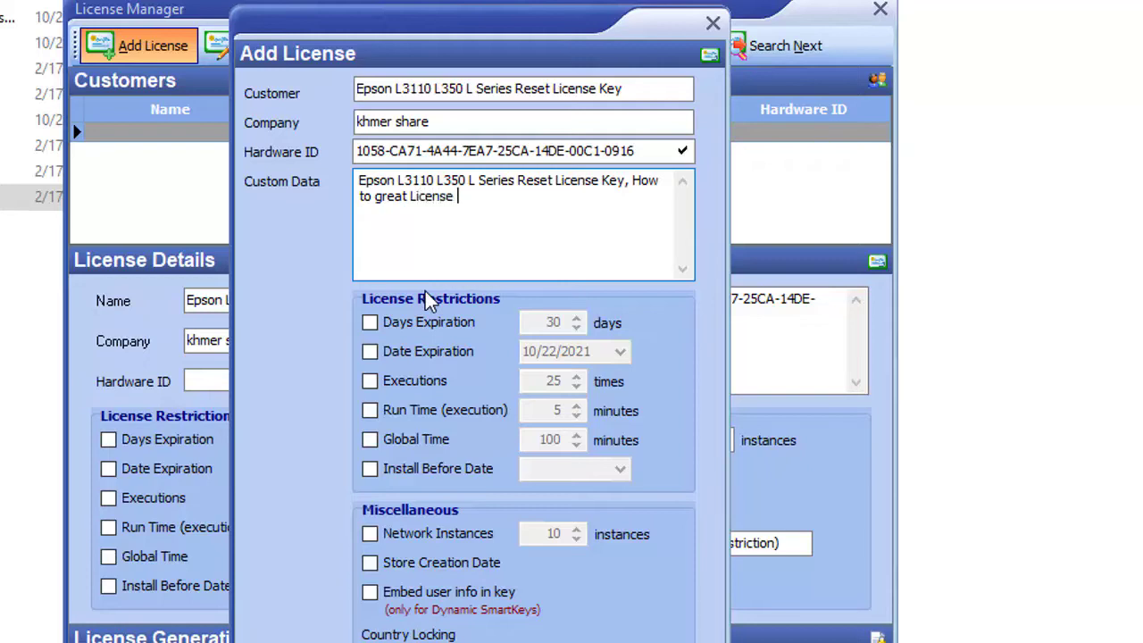
type(" key")
type(", Please help supp")
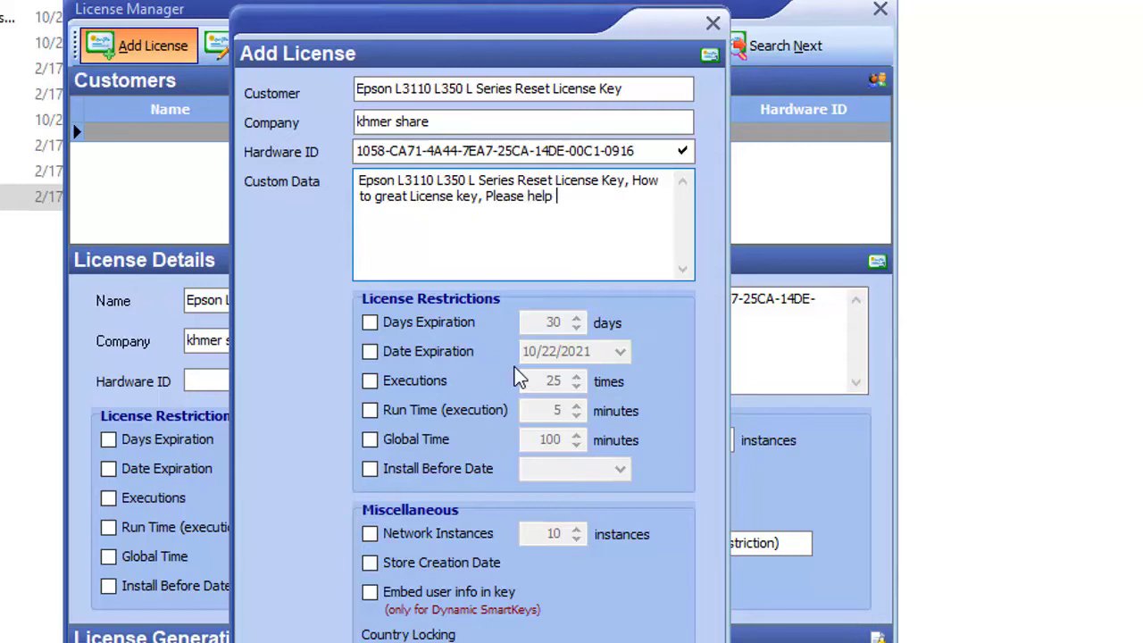
type("ort me")
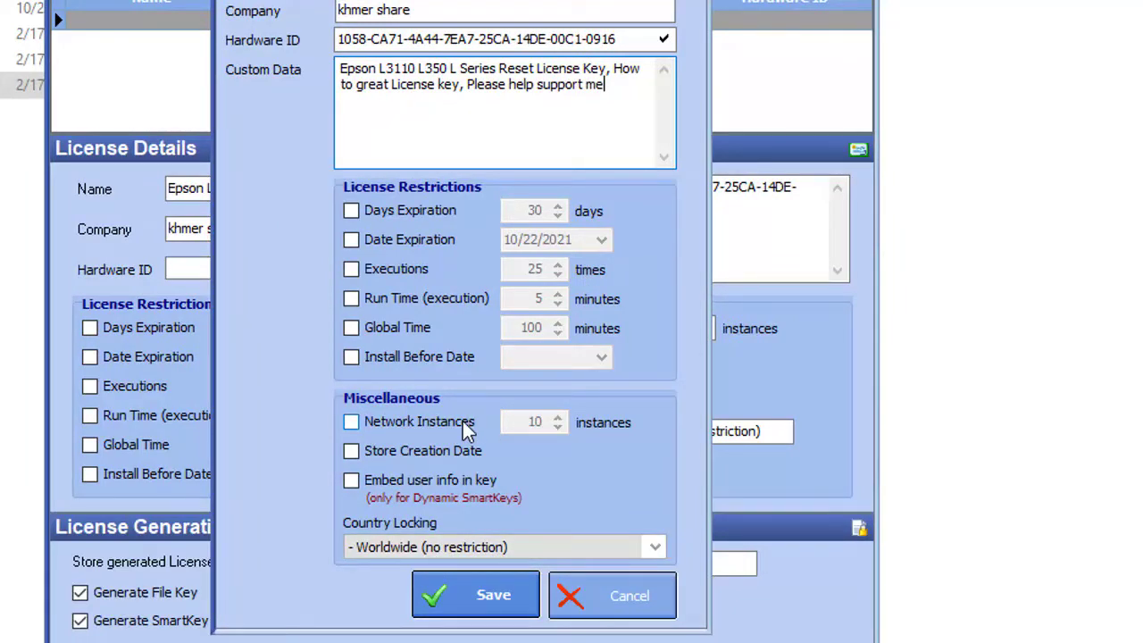
left_click(481, 603)
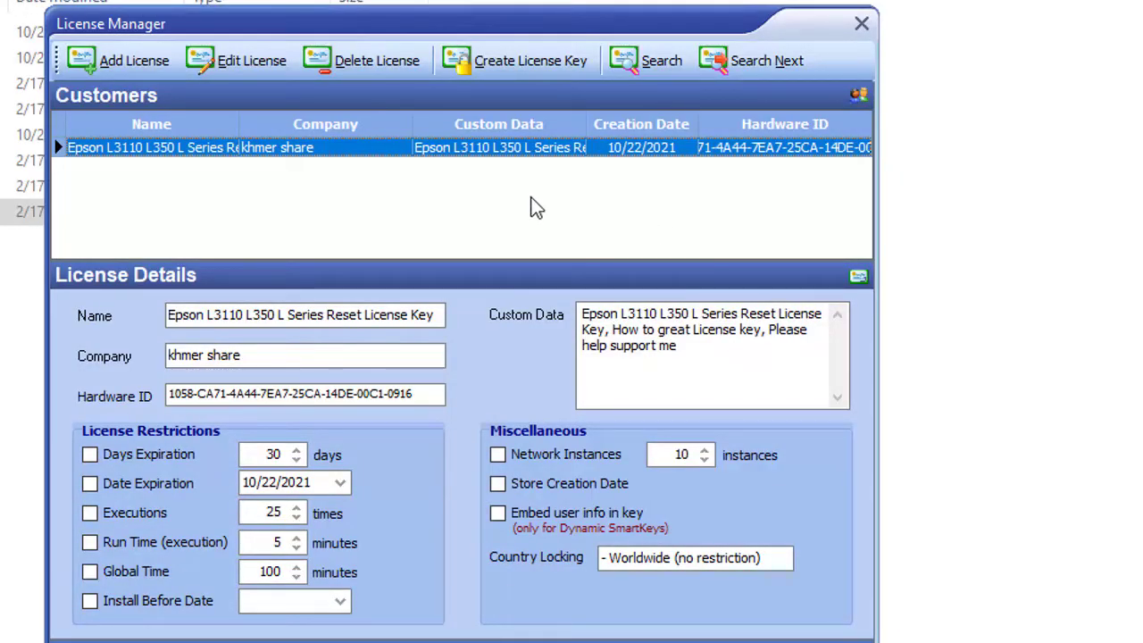
Step: Create the license key for the khmer share entry and close the License Manager and key generator
left_click(518, 55)
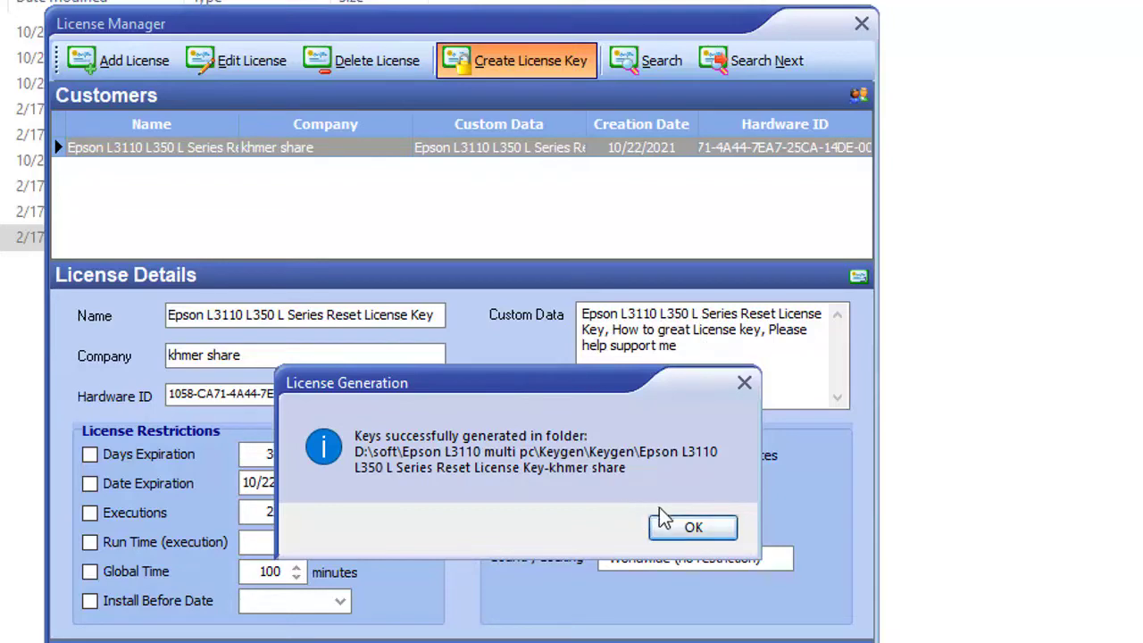
left_click(670, 529)
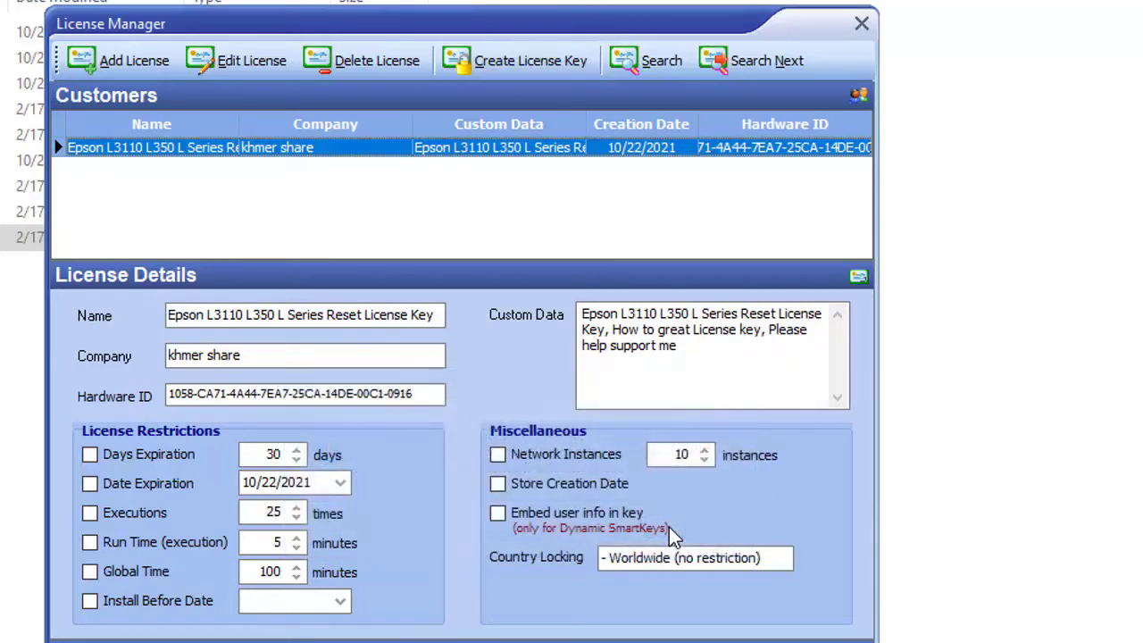
left_click(860, 24)
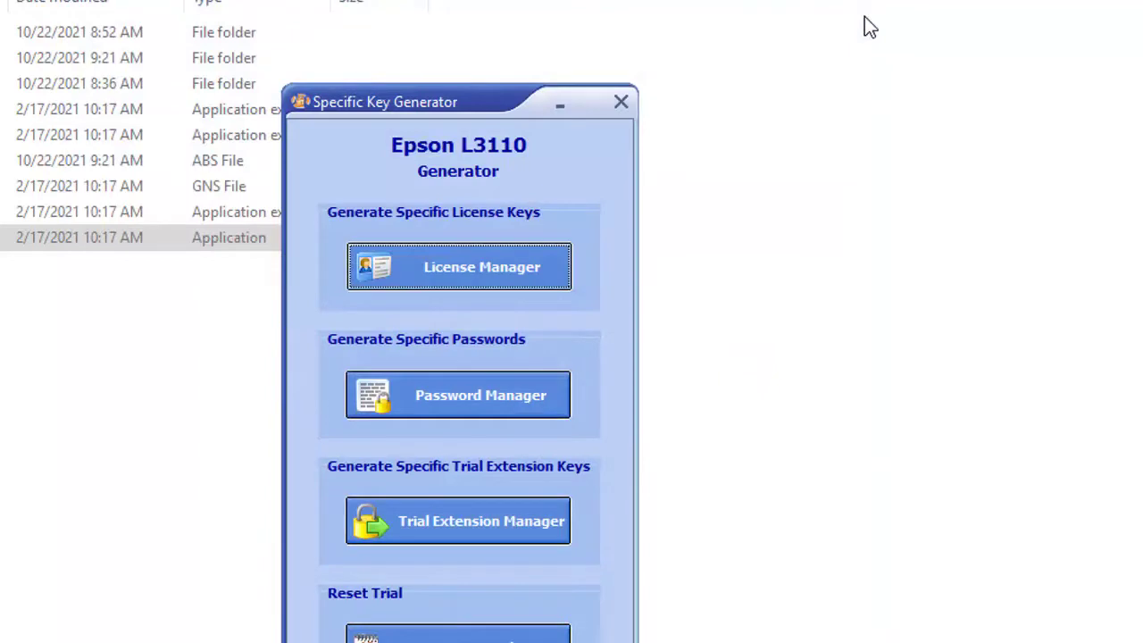
left_click(620, 102)
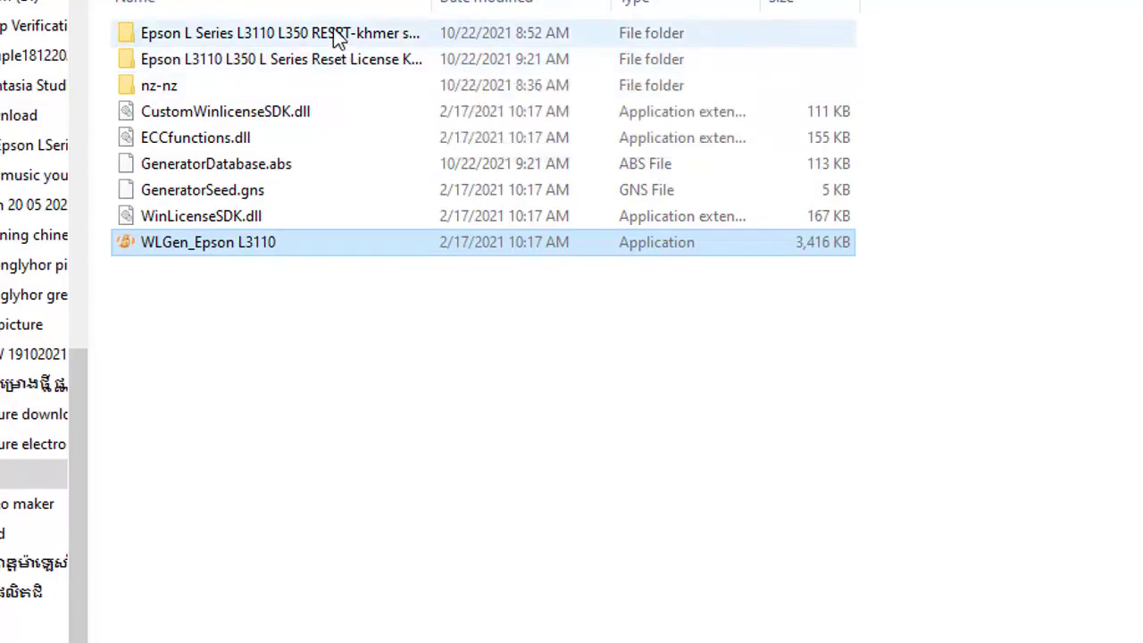
Step: Delete the old key folders "Epson L Series L3110 L350 RESRT-khmer share" and "nz-nz"
left_click(335, 31)
right_click(336, 37)
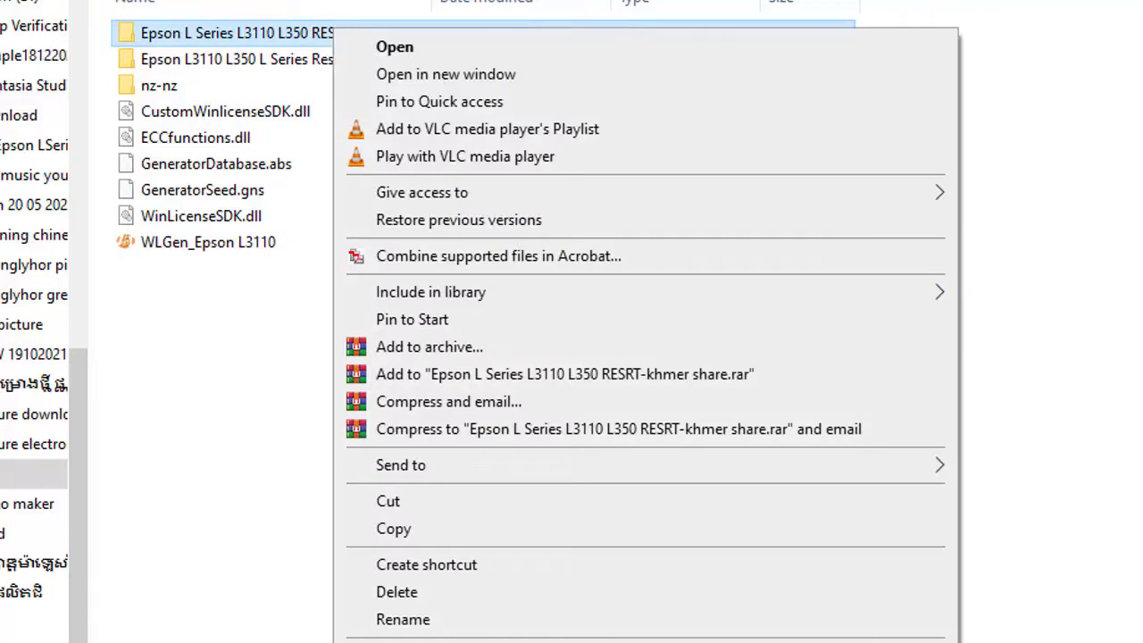
left_click(413, 597)
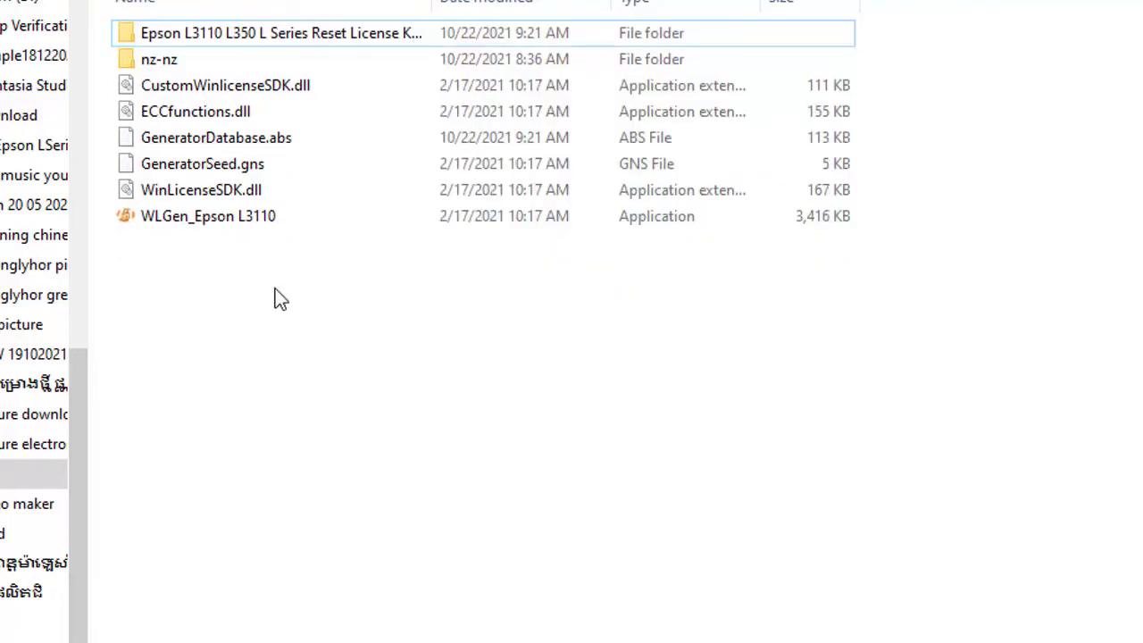
left_click(172, 56)
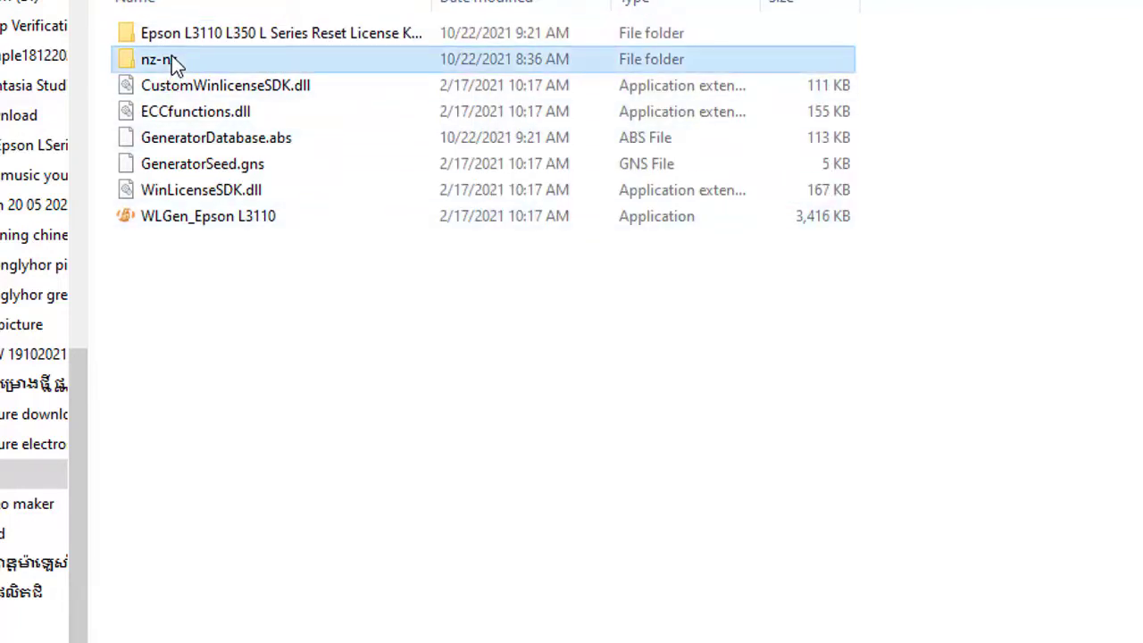
right_click(172, 55)
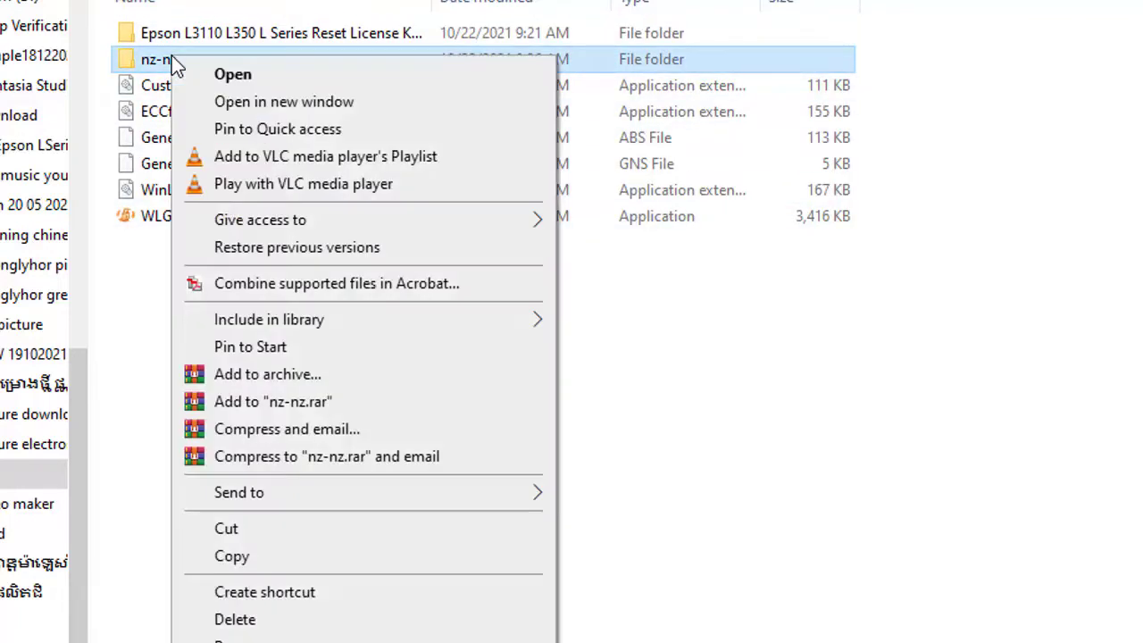
left_click(249, 619)
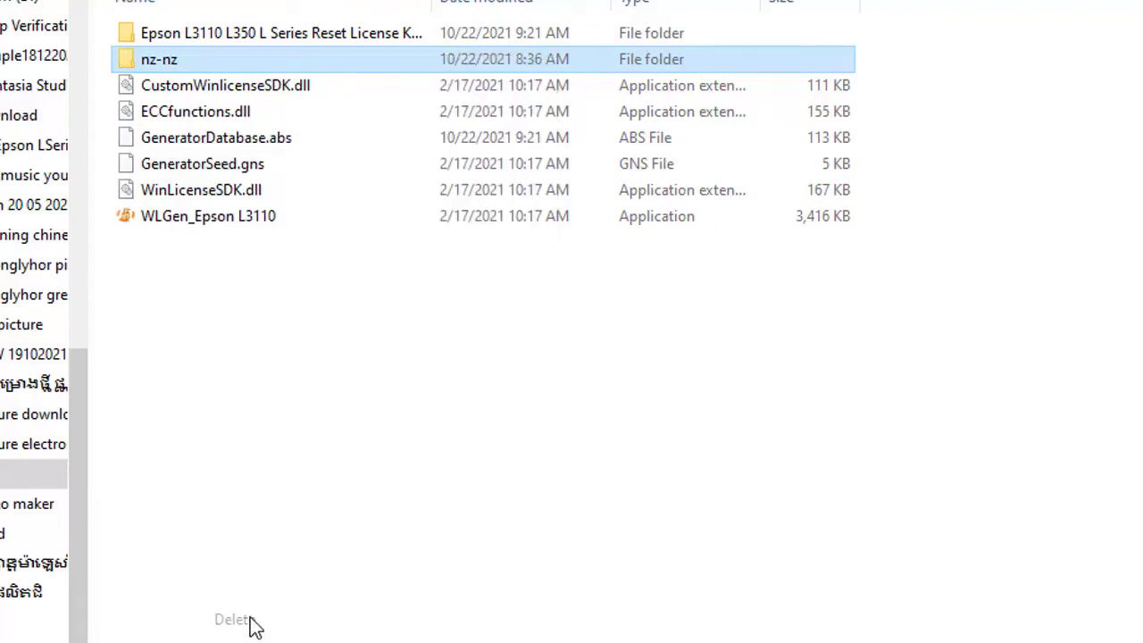
Step: Copy all five generated license files from the "Epson L3110 L350 L Series Reset License Key-khmer share" folder
double_click(316, 36)
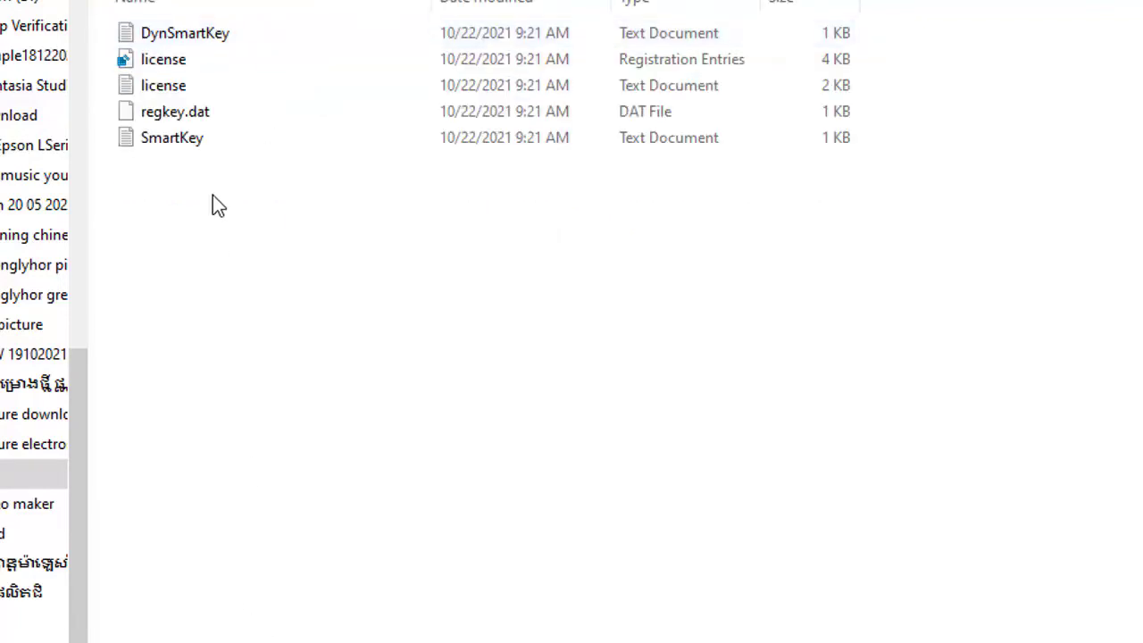
left_click_drag(213, 195, 162, 34)
right_click(162, 34)
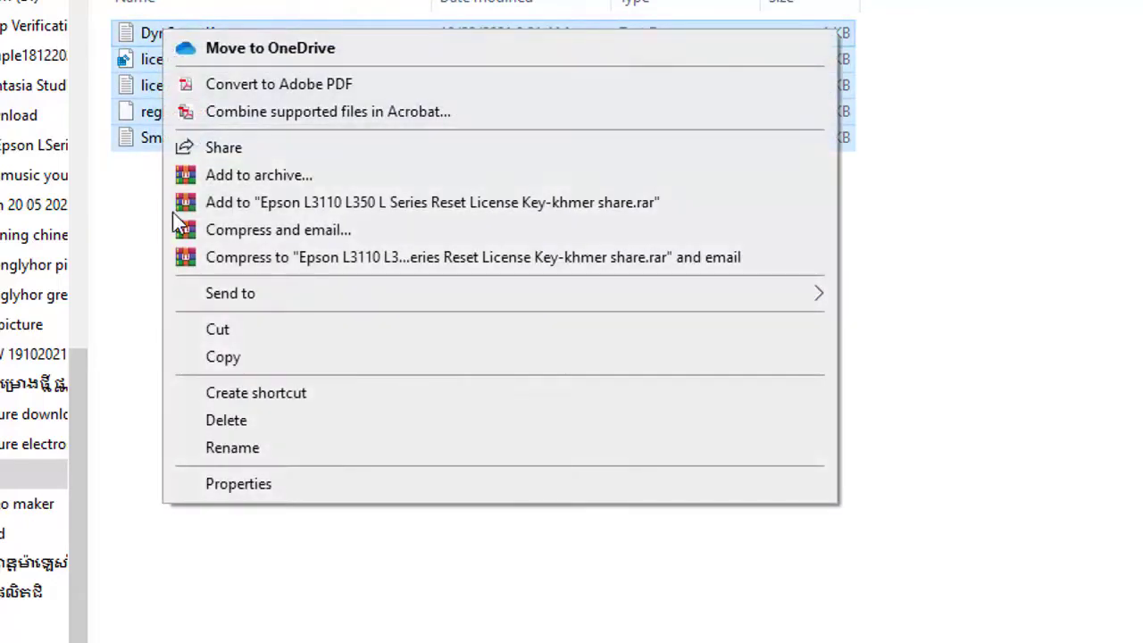
left_click(240, 357)
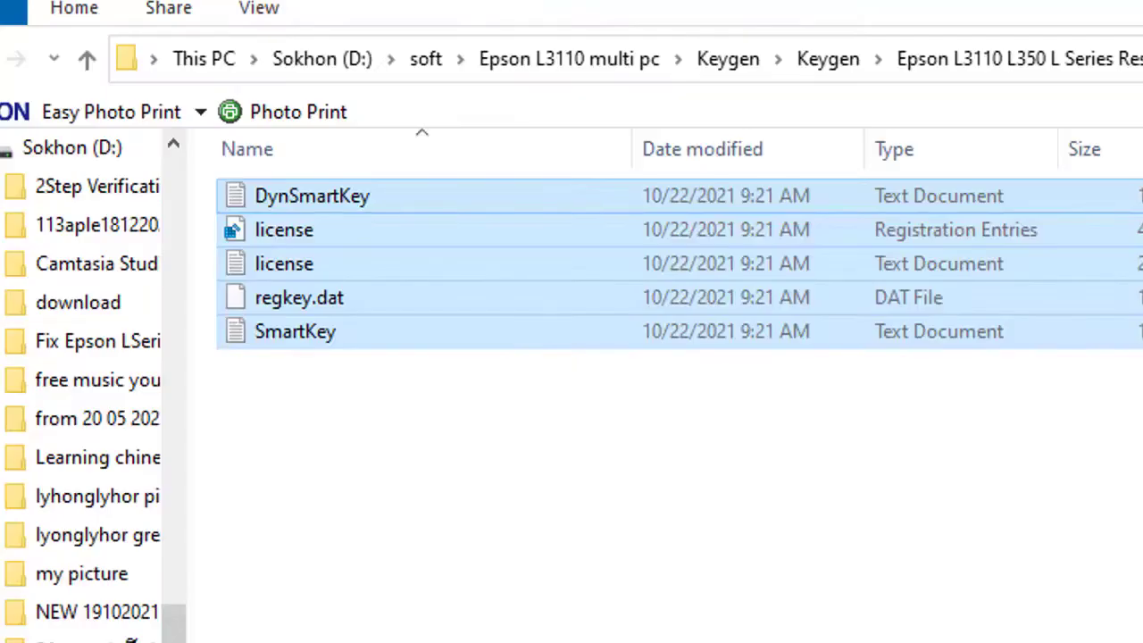
Step: Paste the license files into the "Epson L3110 multi pc" folder, replacing the existing files of the same name
left_click(86, 63)
left_click(87, 63)
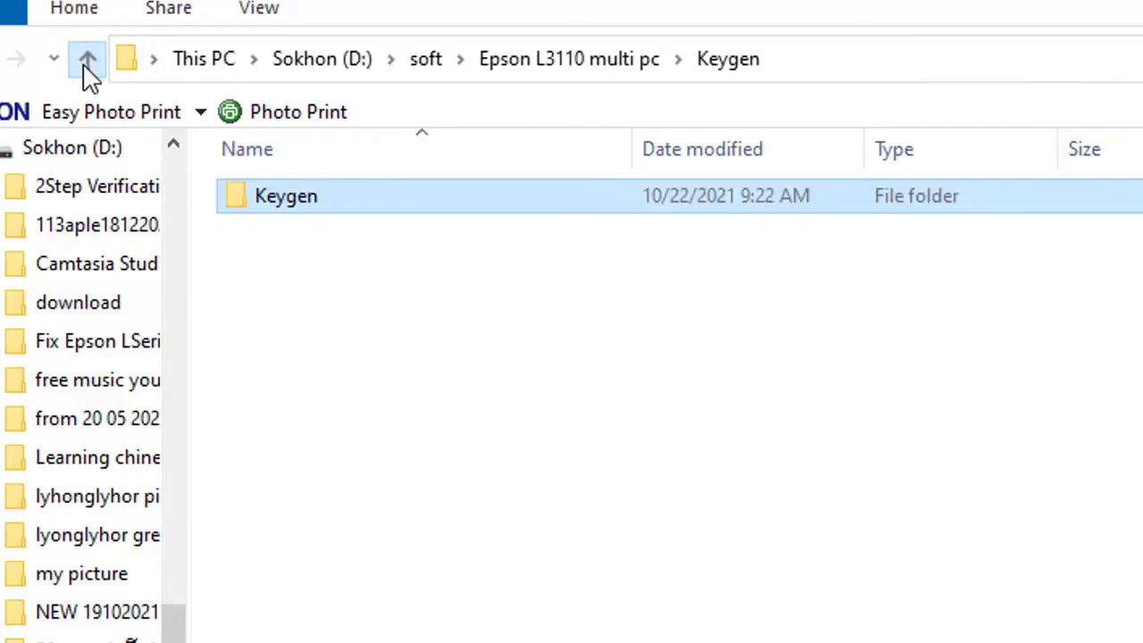
left_click(86, 62)
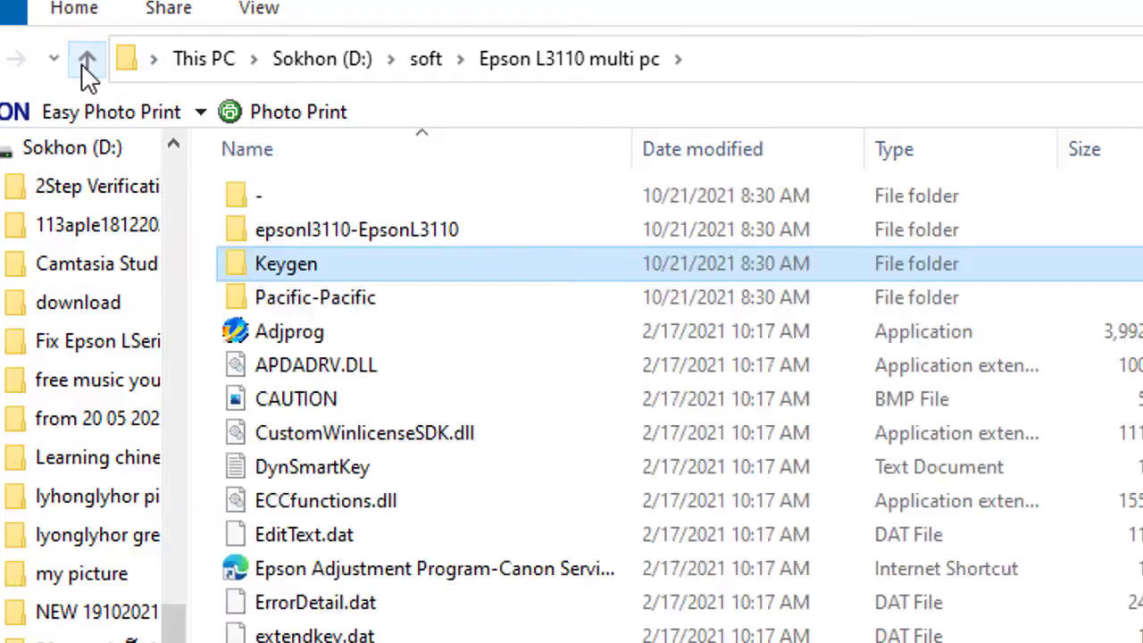
left_click(205, 412)
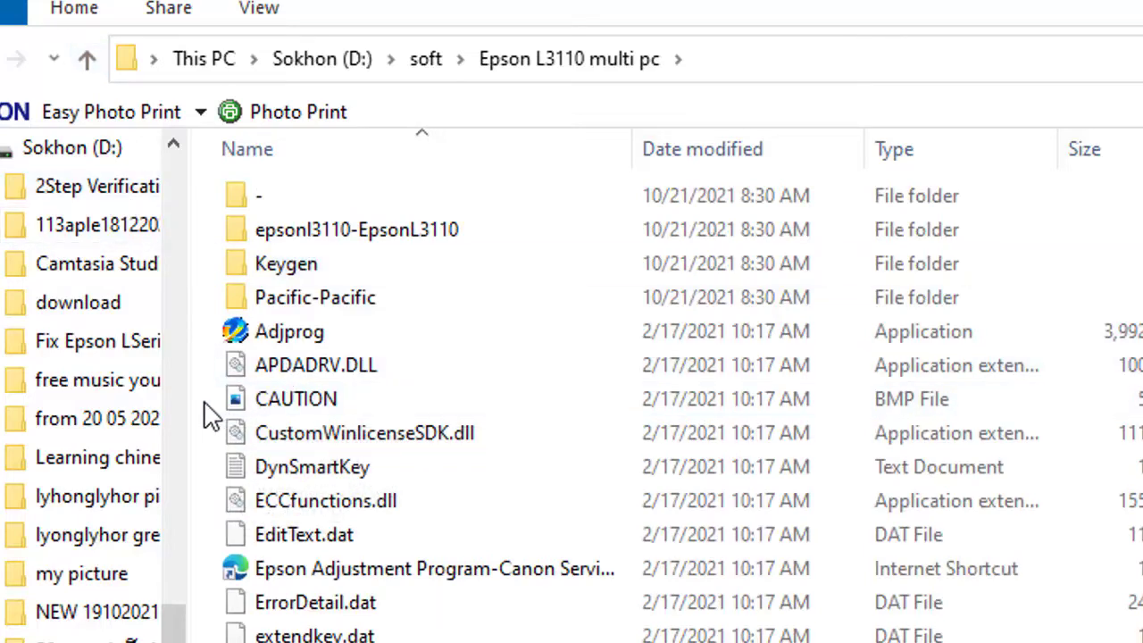
right_click(205, 413)
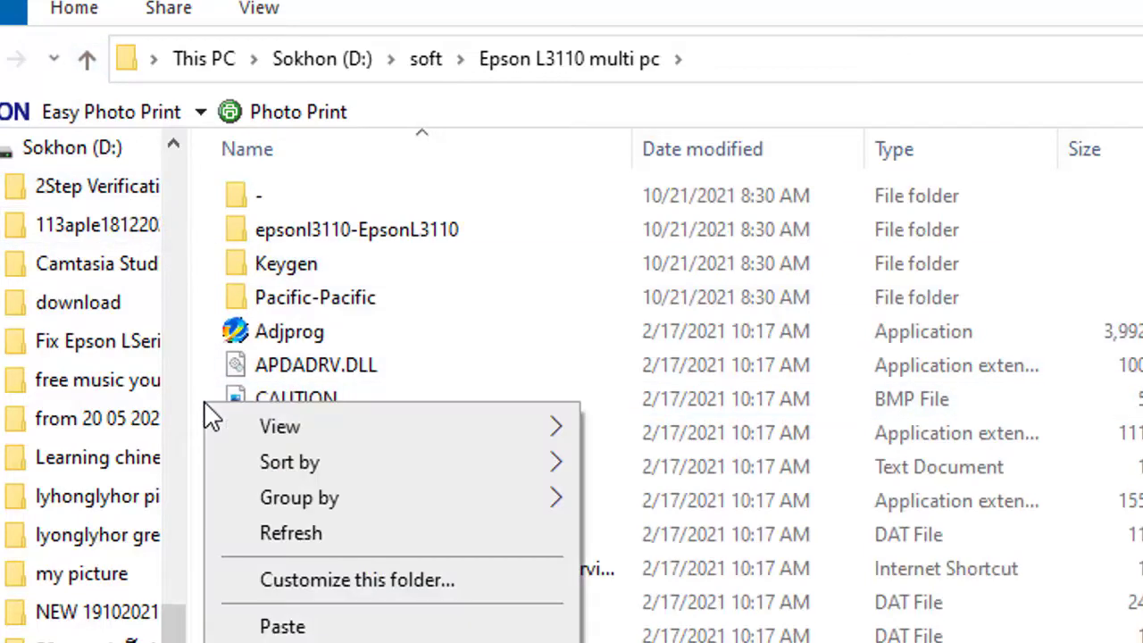
left_click(282, 627)
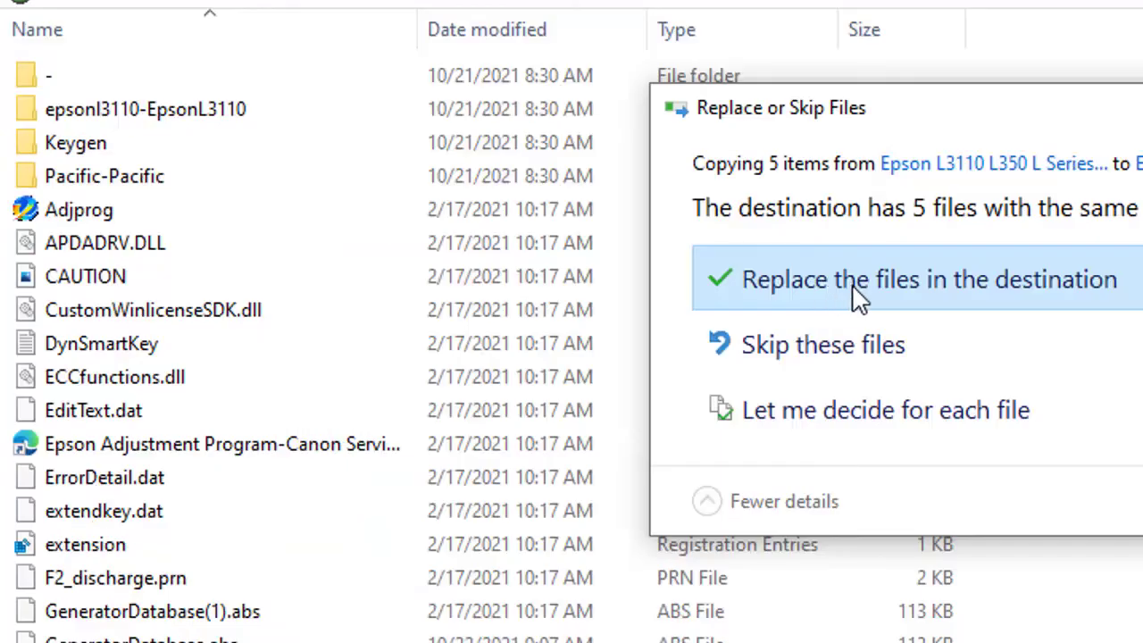
left_click(857, 299)
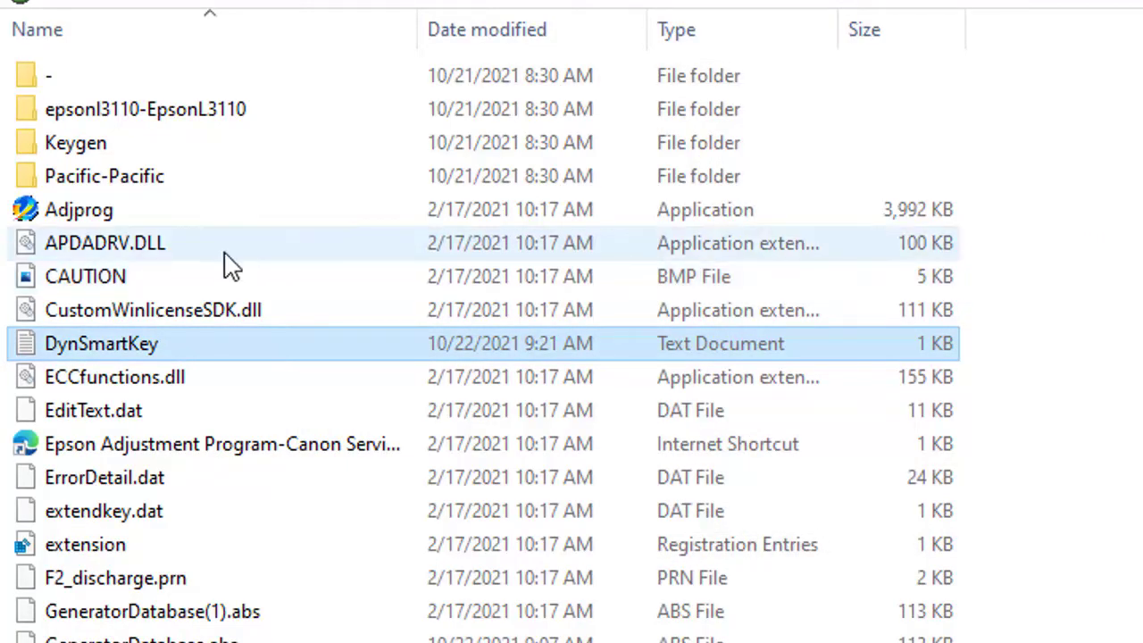
Step: Run Adjprog as administrator and accept the registration notice
left_click(69, 211)
right_click(68, 211)
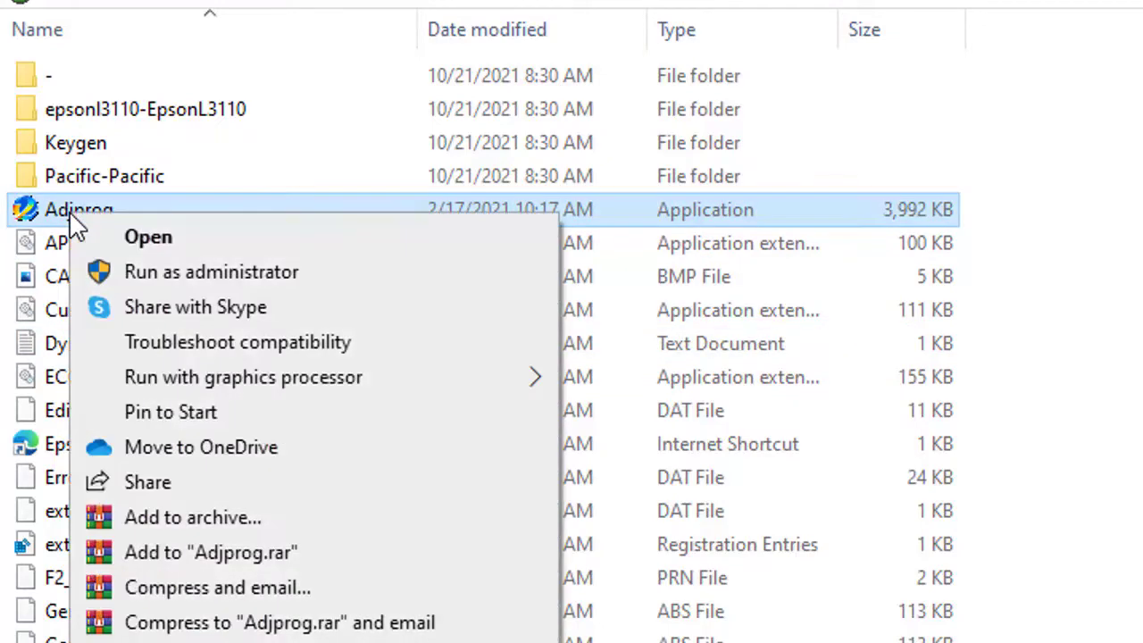
left_click(198, 274)
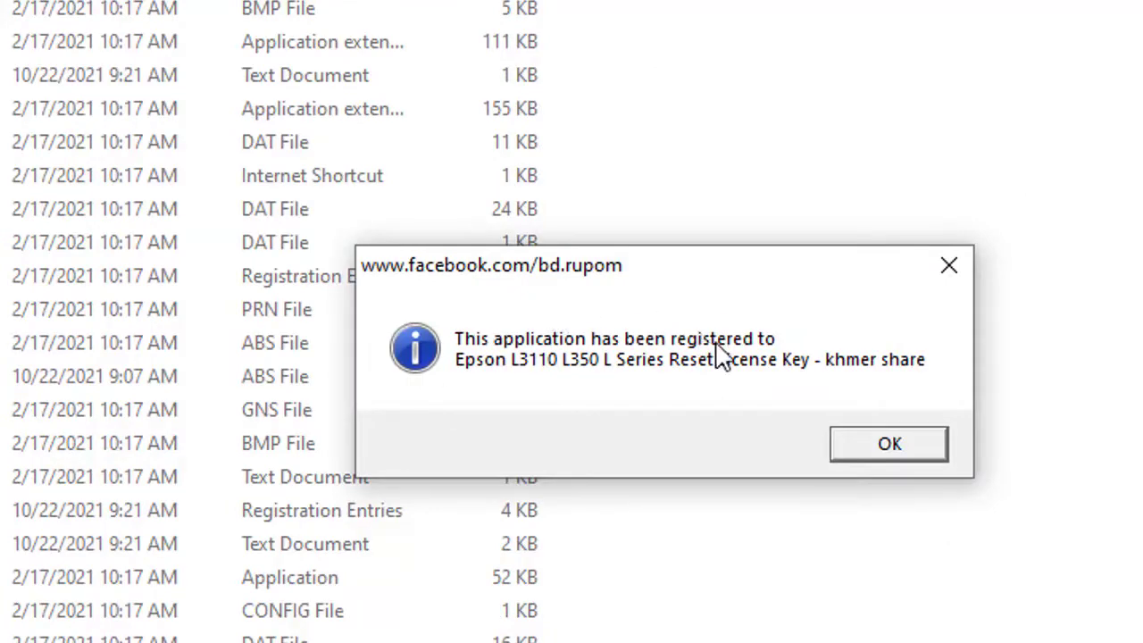
left_click(854, 440)
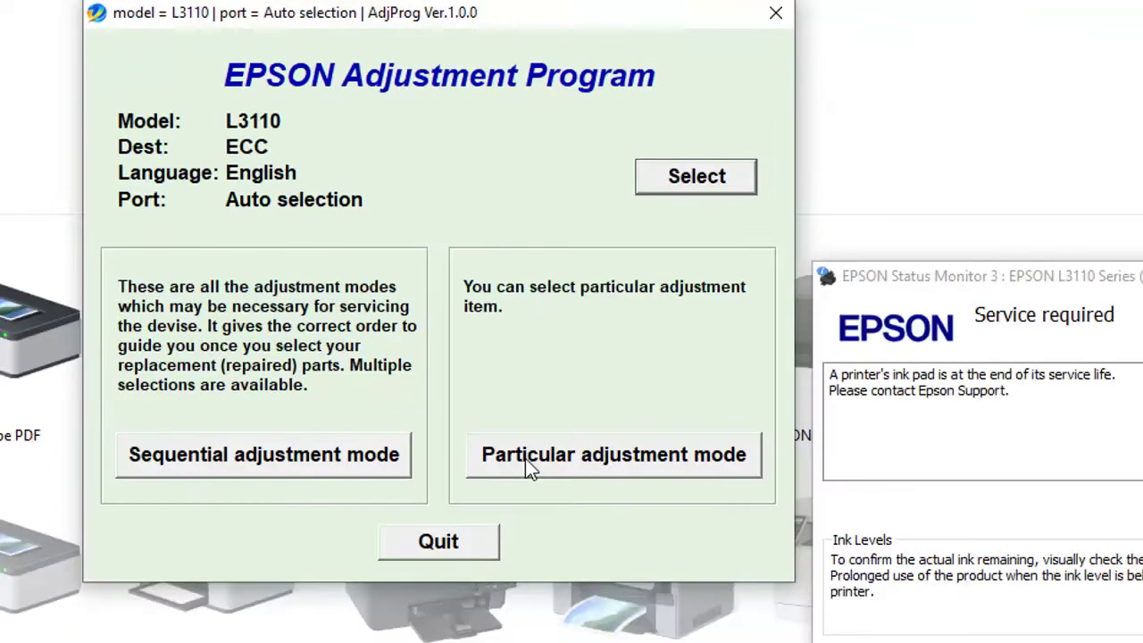
Step: Open the Waste ink pad counter maintenance item in Particular adjustment mode
left_click(527, 464)
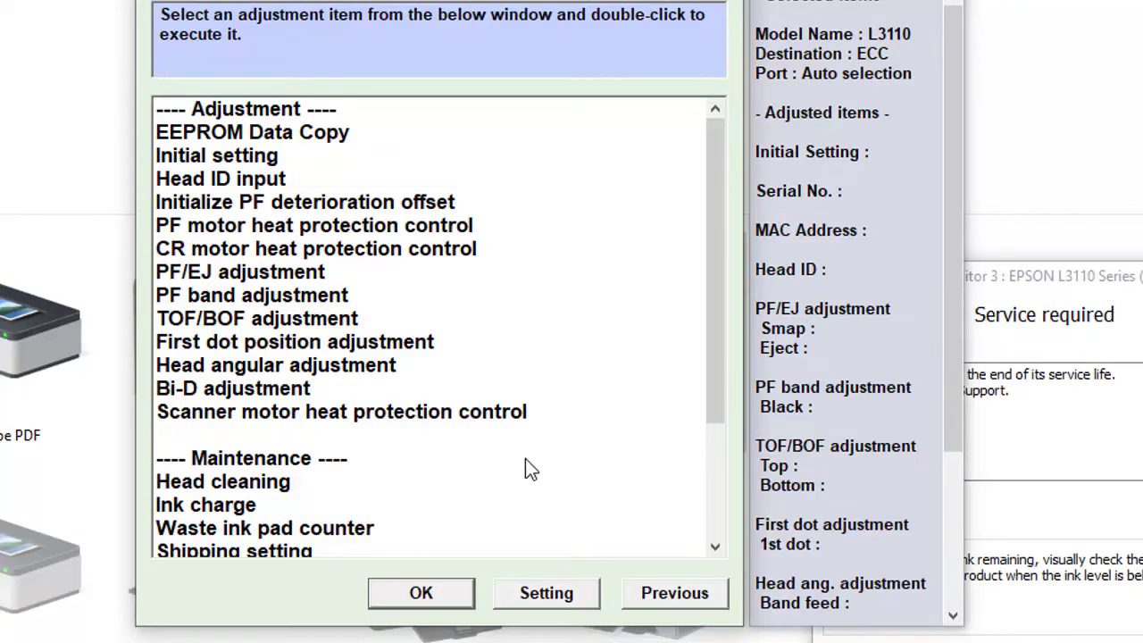
left_click(223, 527)
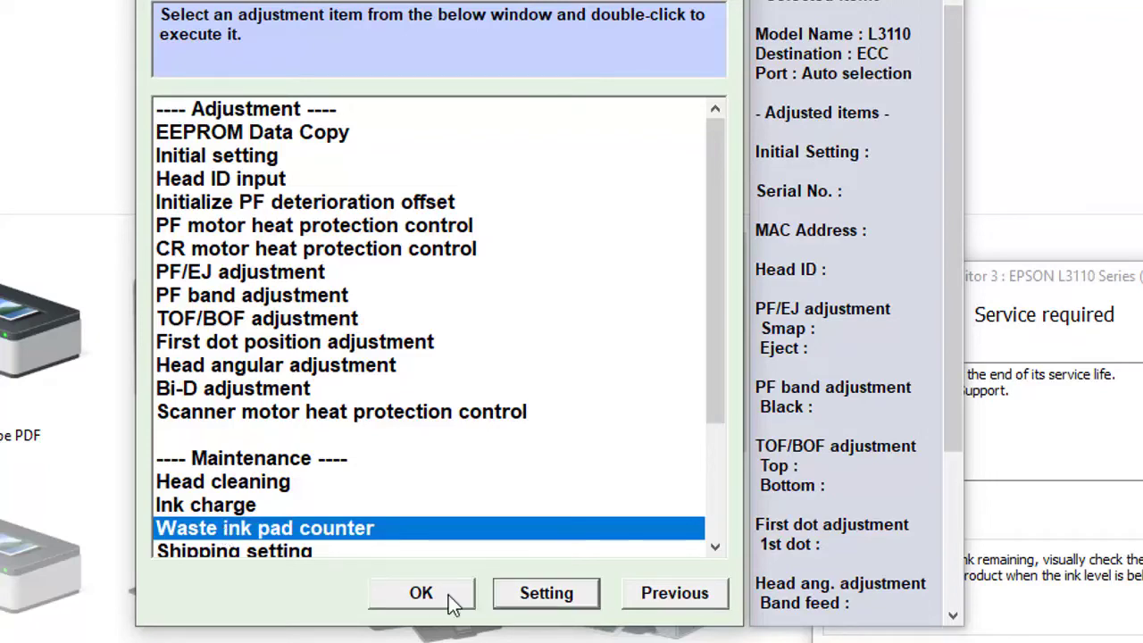
left_click(421, 594)
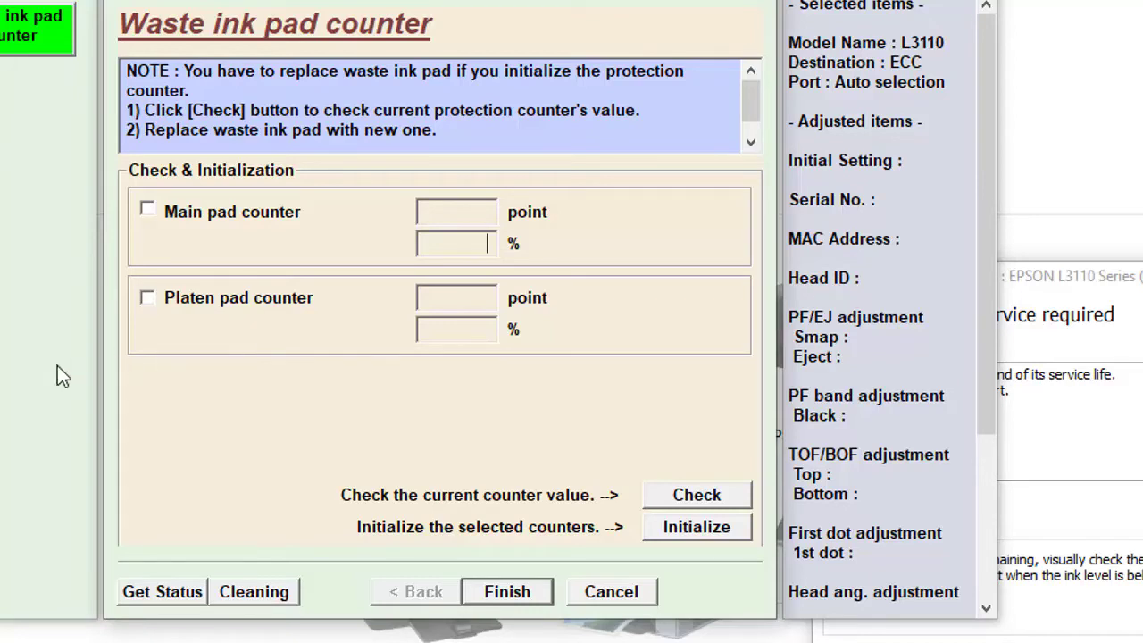
Step: Select the main pad and platen pad counters and check their current values
left_click(147, 212)
left_click(676, 494)
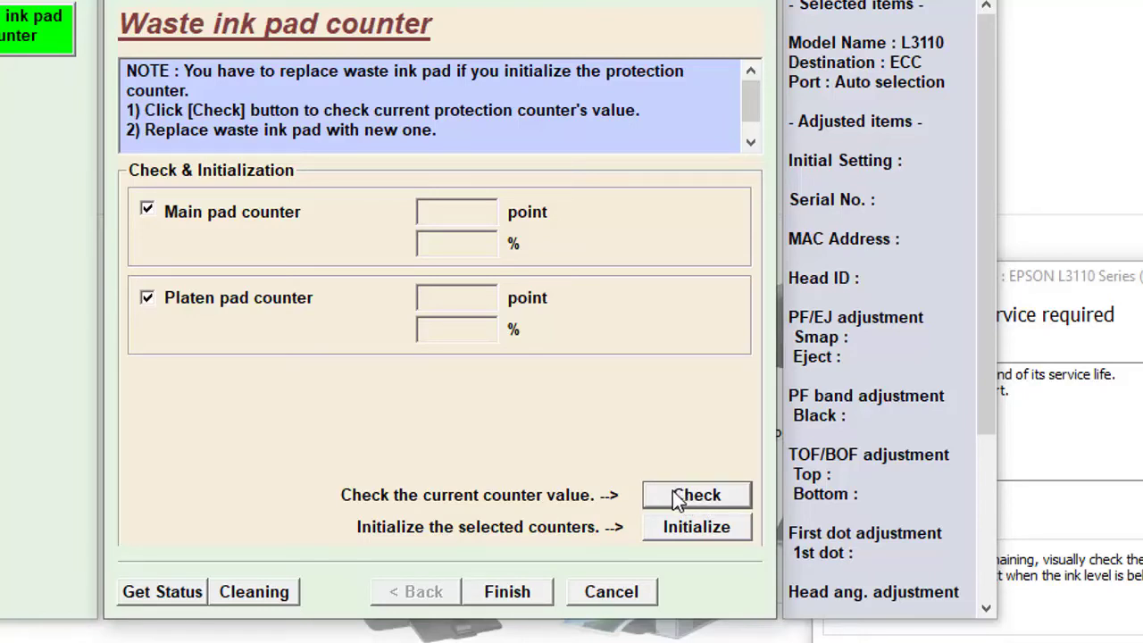
left_click(674, 496)
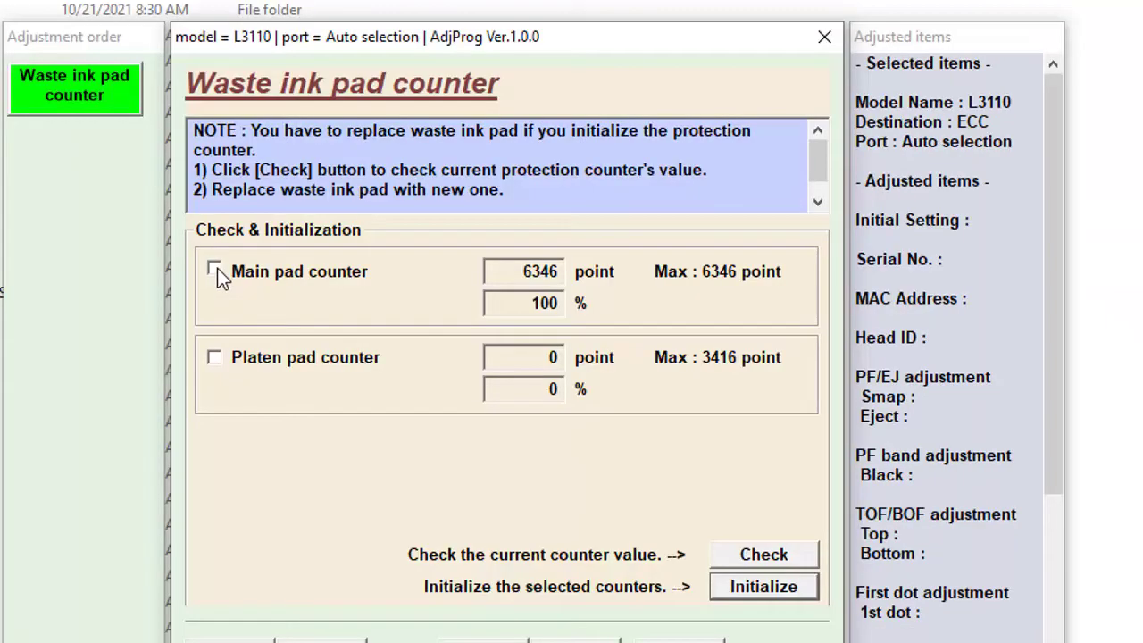
Step: Select the main pad and platen pad counters again, initialize them, and confirm the initialization
left_click(216, 269)
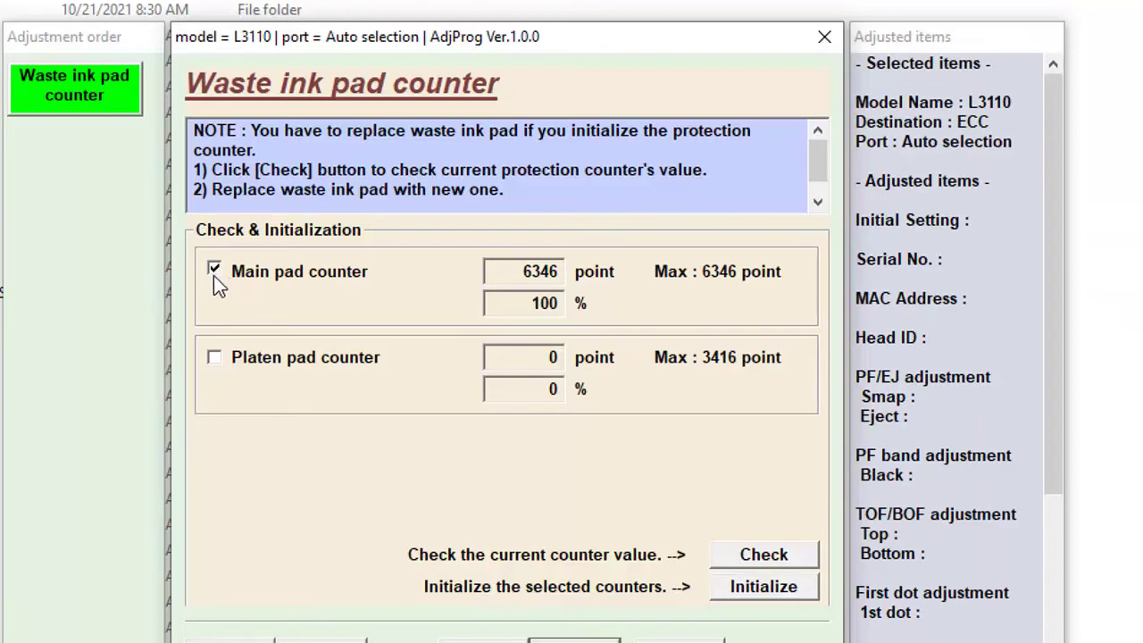
left_click(215, 362)
left_click(775, 584)
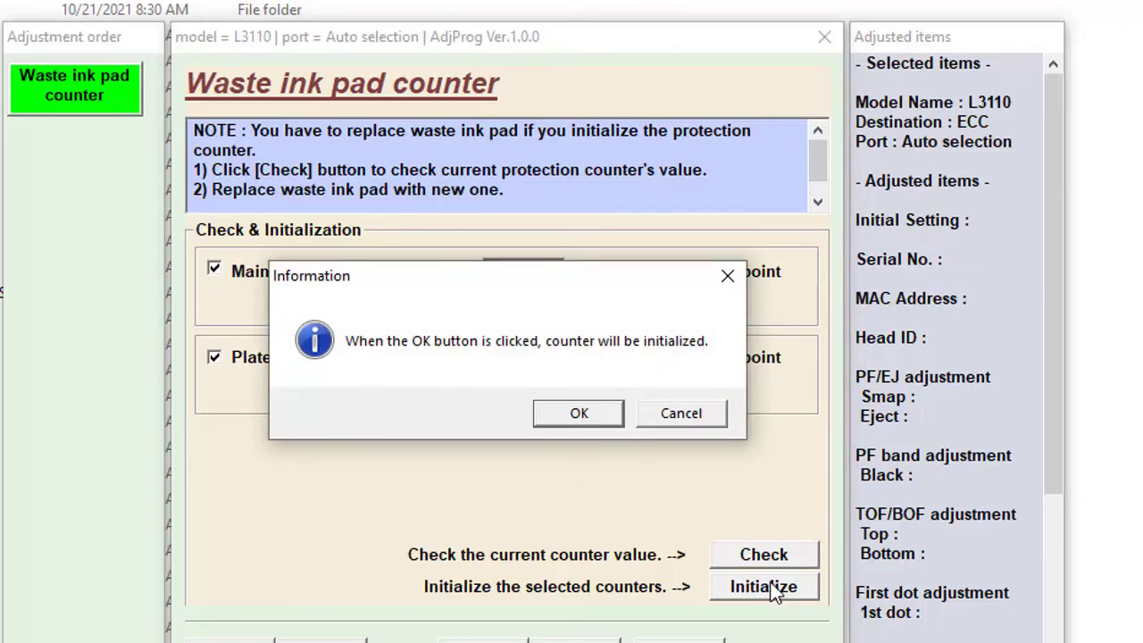
left_click(579, 415)
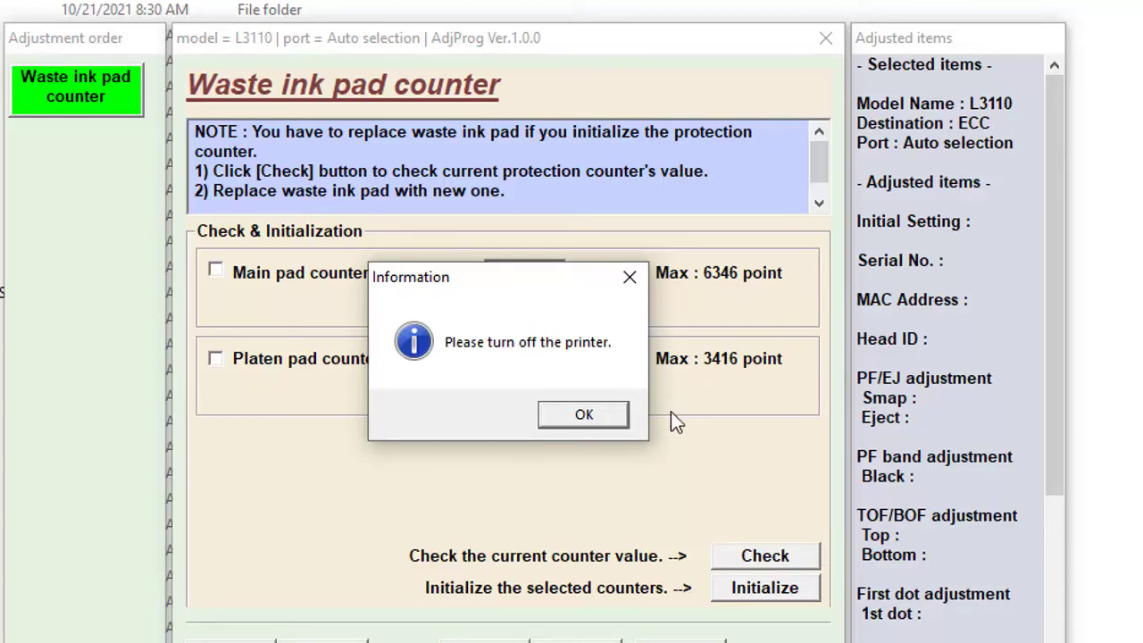
Step: Acknowledge the request to turn off the printer and close the waste ink pad initialization notice
left_click(601, 412)
left_click(584, 416)
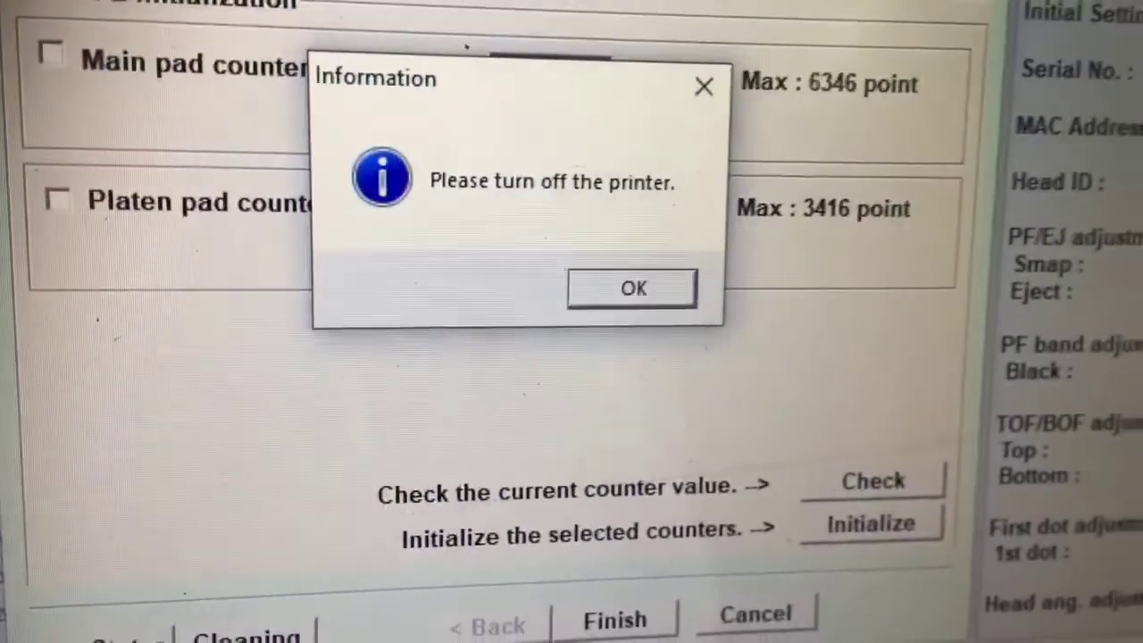
left_click(665, 266)
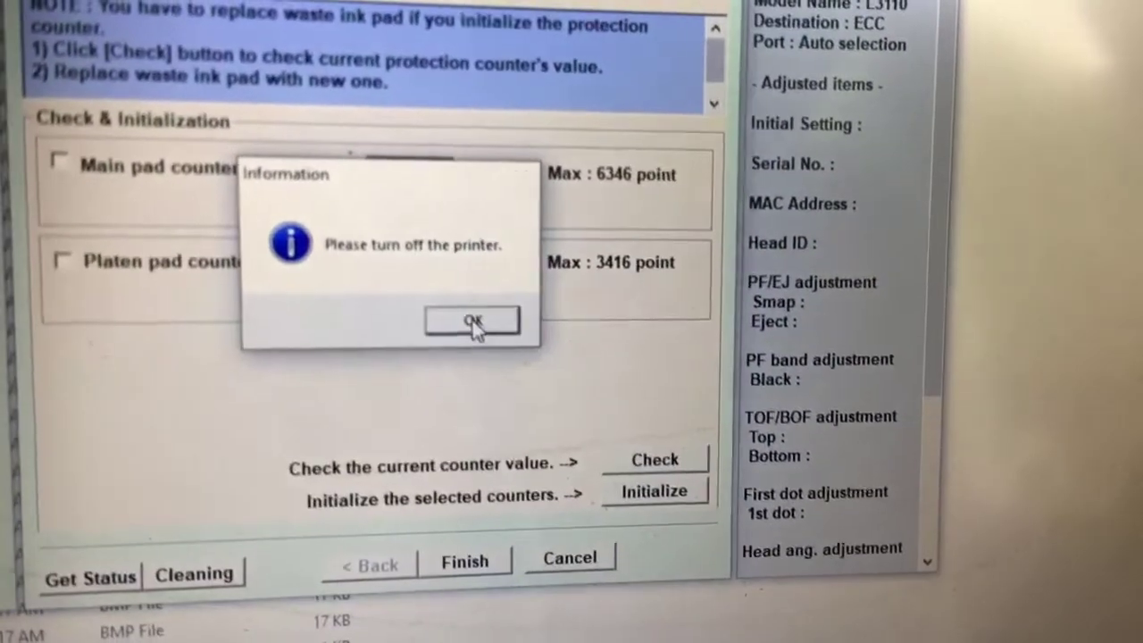
left_click(531, 341)
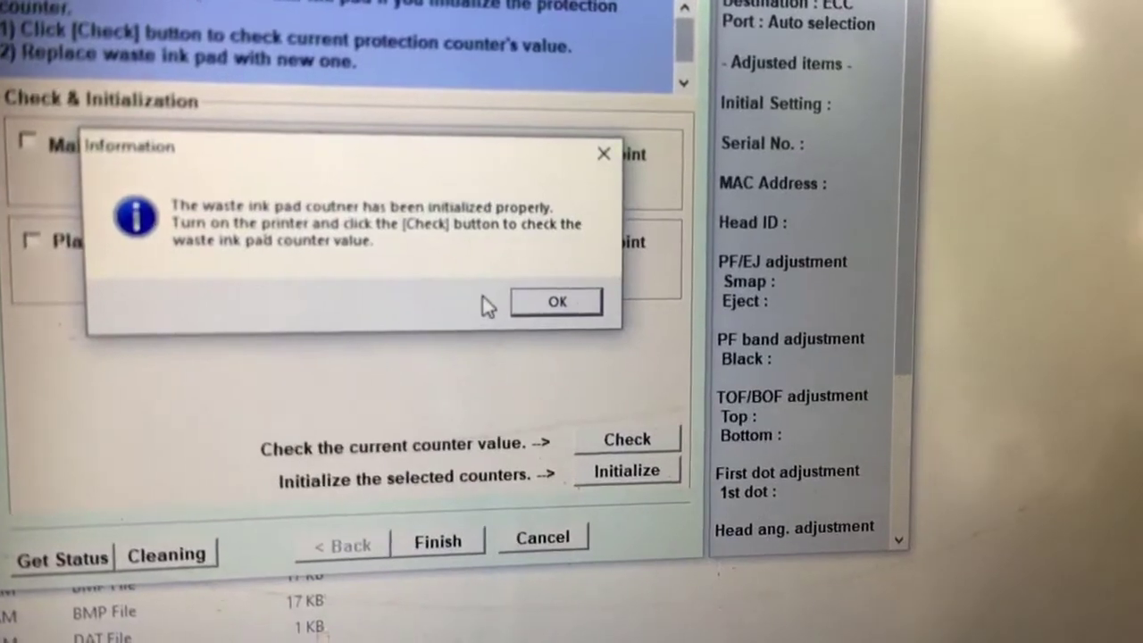
left_click(573, 309)
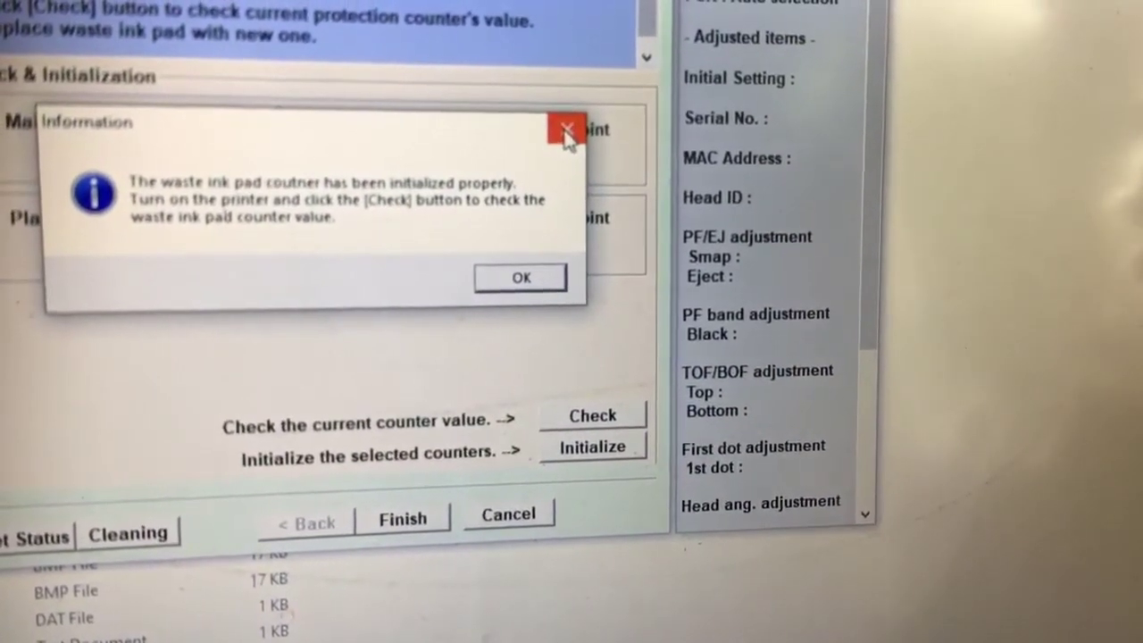
left_click(556, 127)
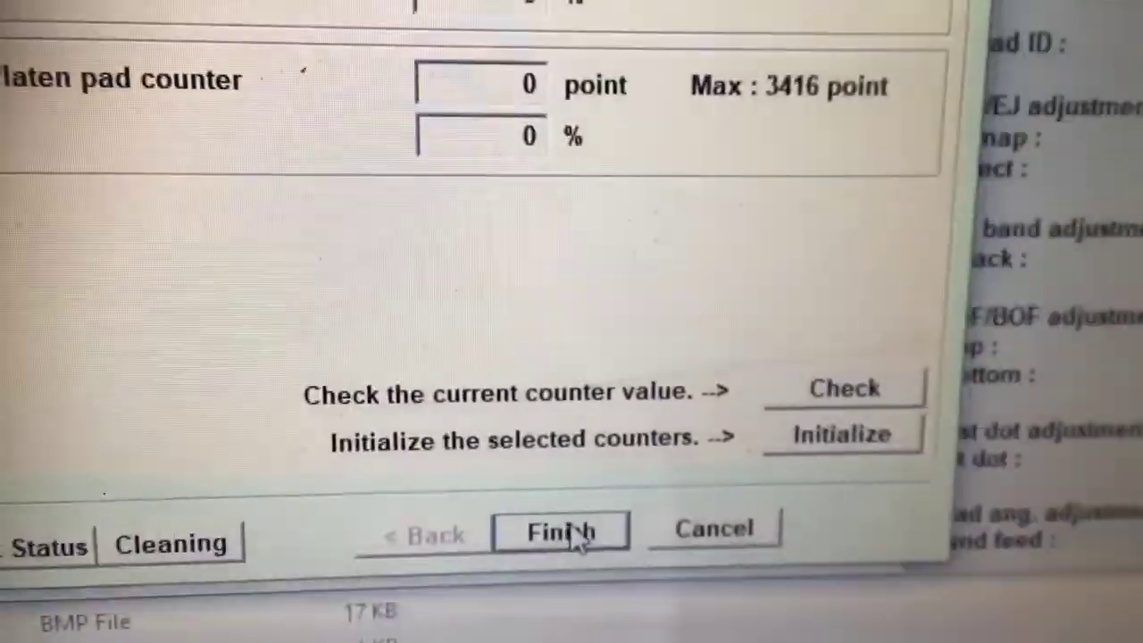
Step: Finish the waste ink pad counter adjustment, return to the mode selection, and quit the adjustment program
left_click(562, 543)
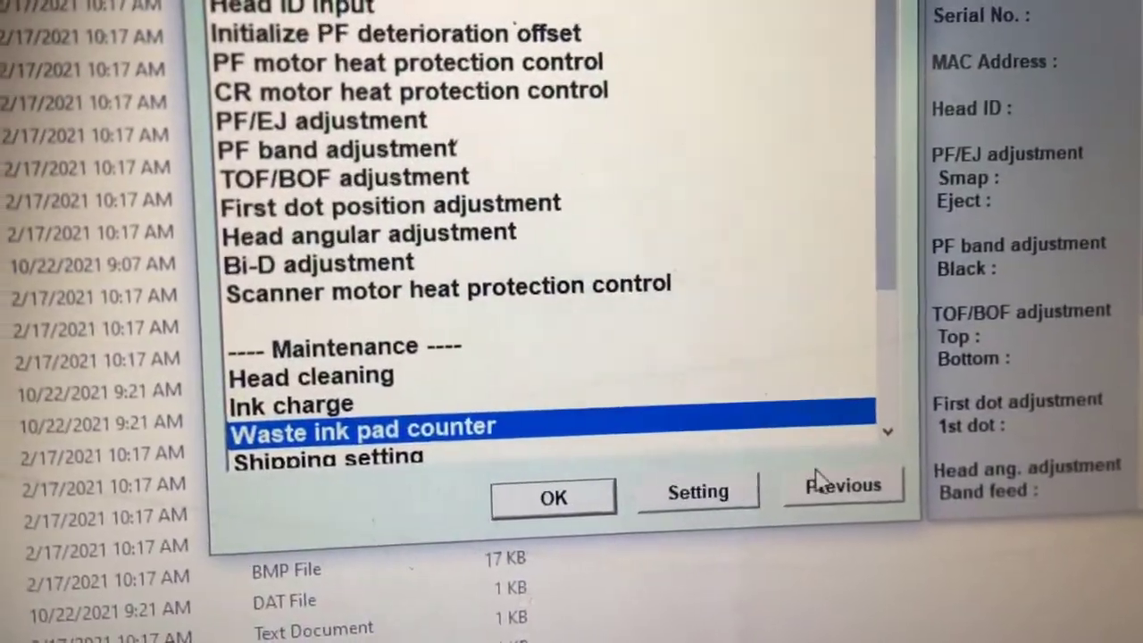
left_click(773, 508)
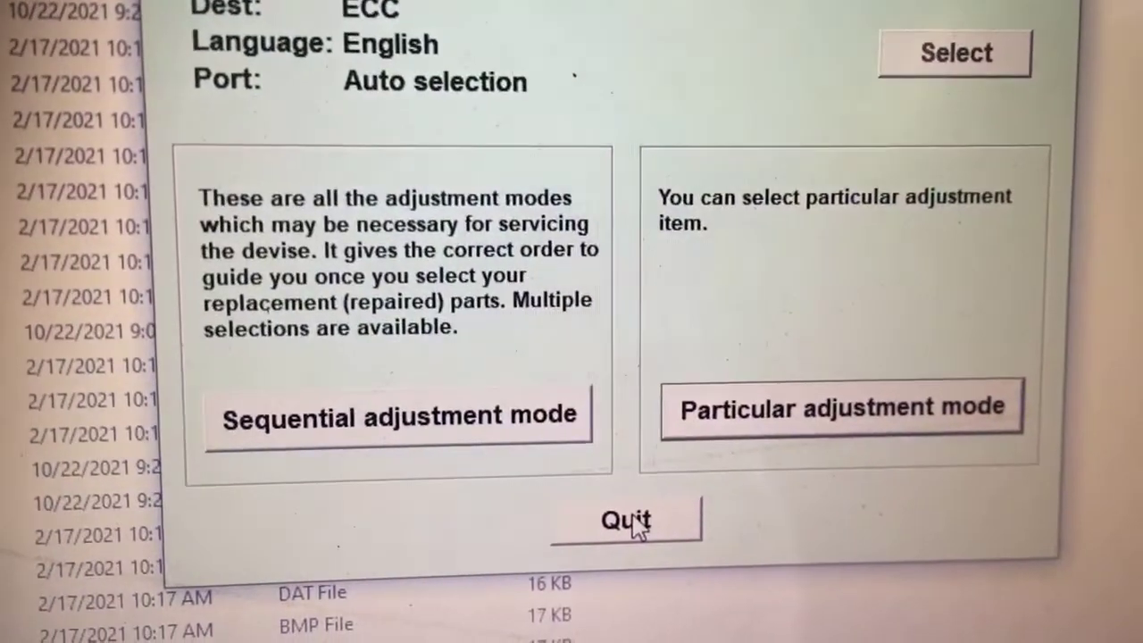
left_click(672, 564)
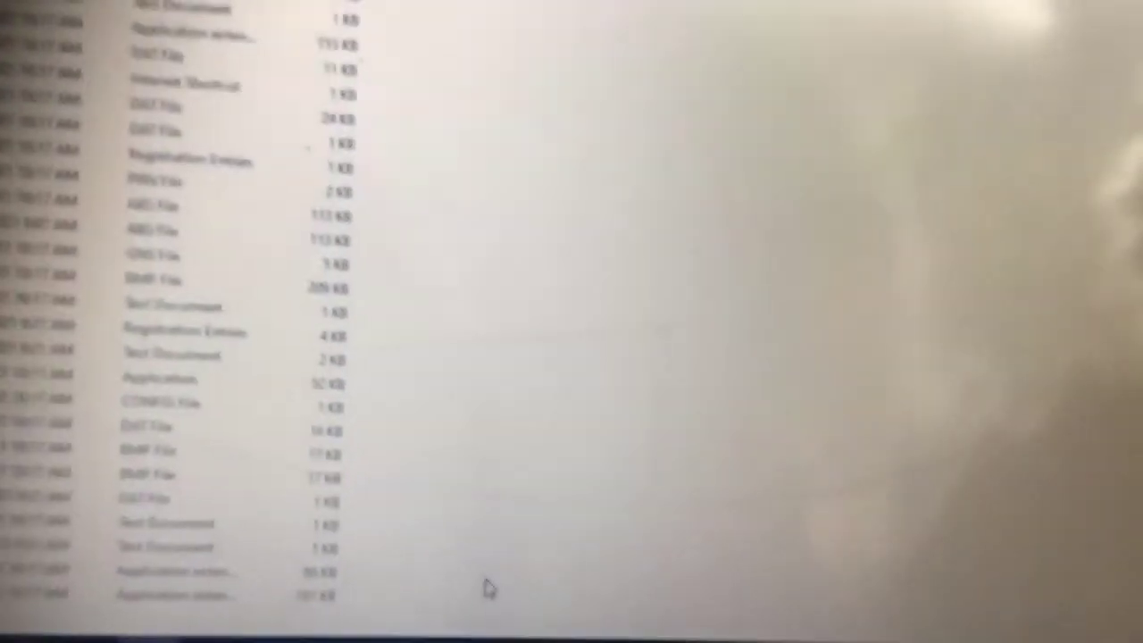